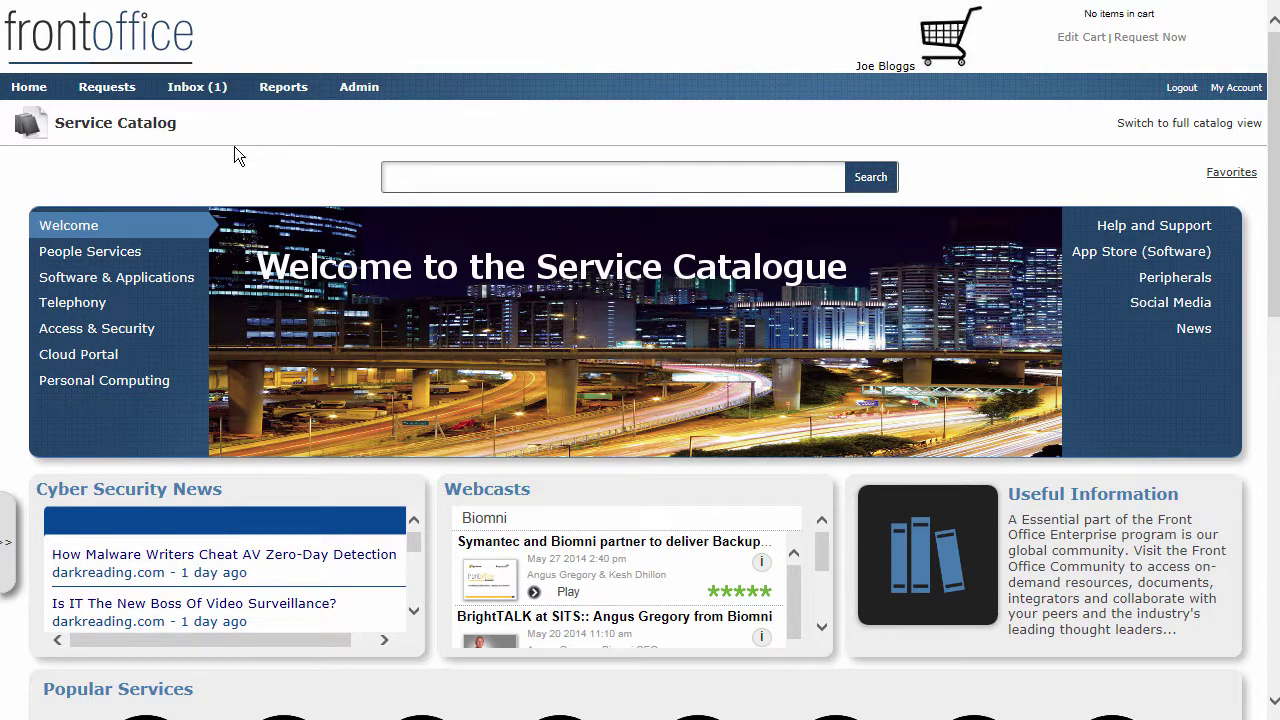
# Step: Open the information page of the Onboarding new employee service in the People Services category
pyautogui.moveTo(123, 251)
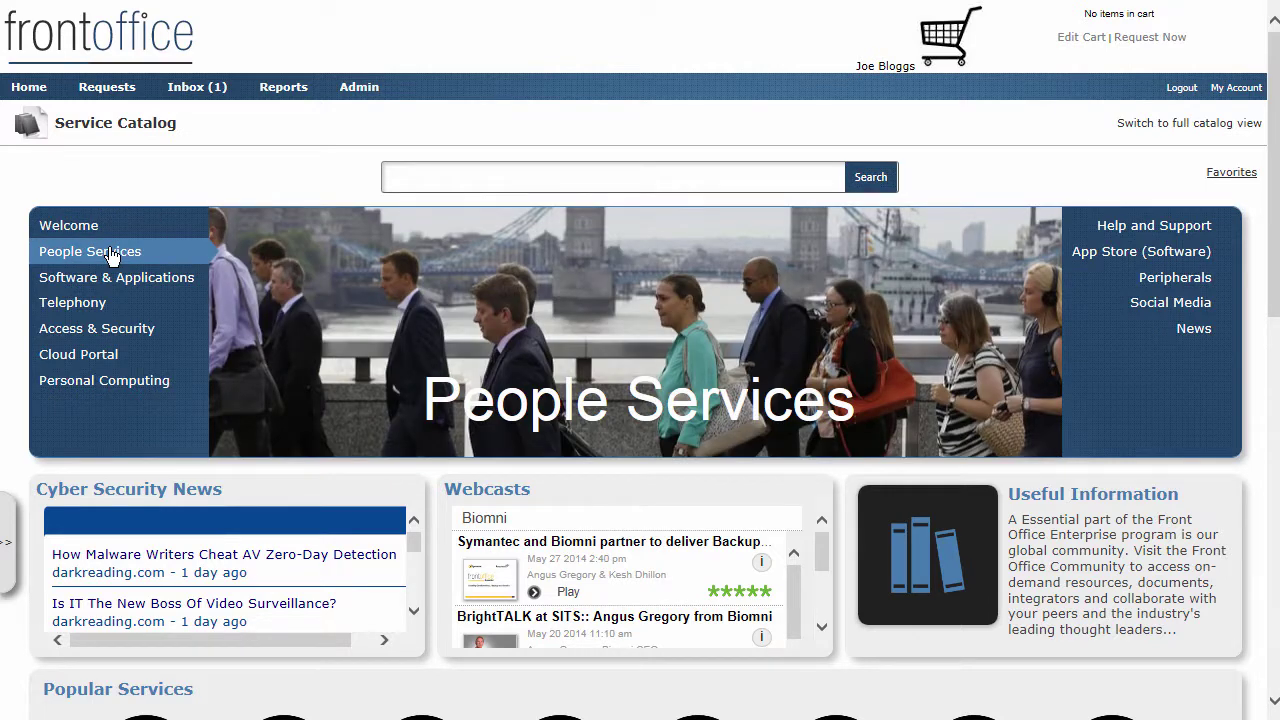
pyautogui.click(110, 251)
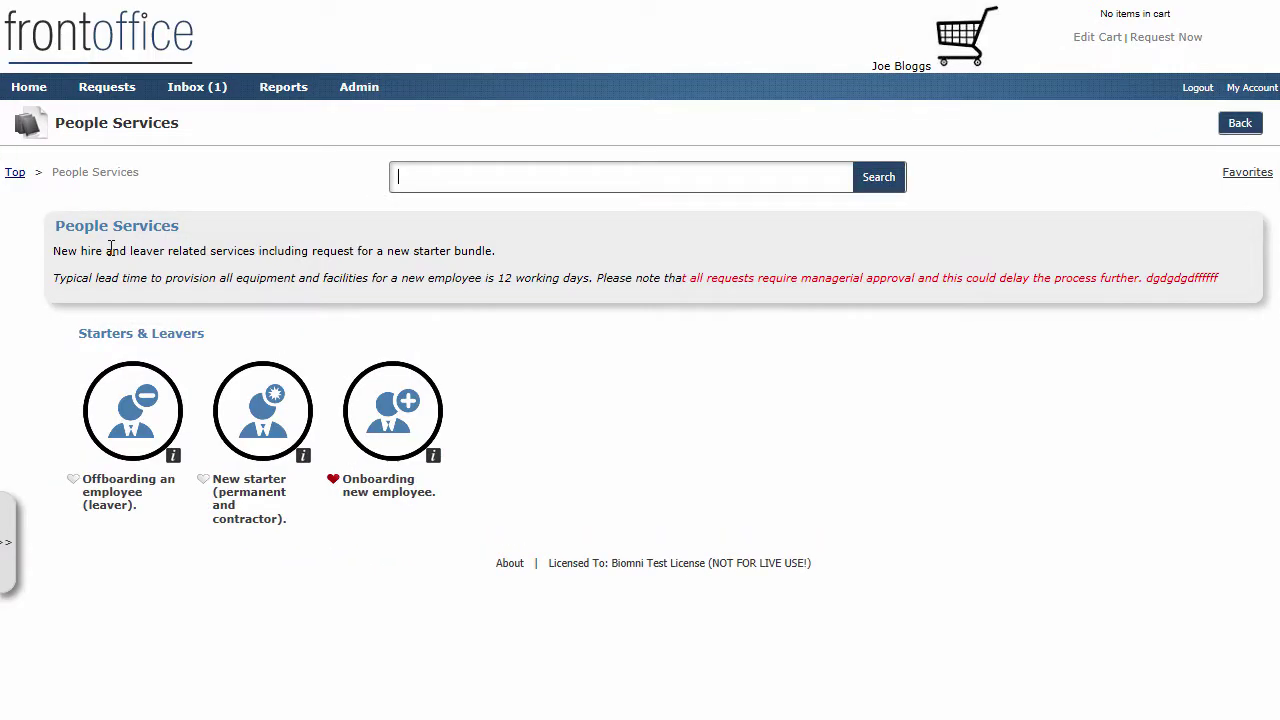
pyautogui.click(434, 458)
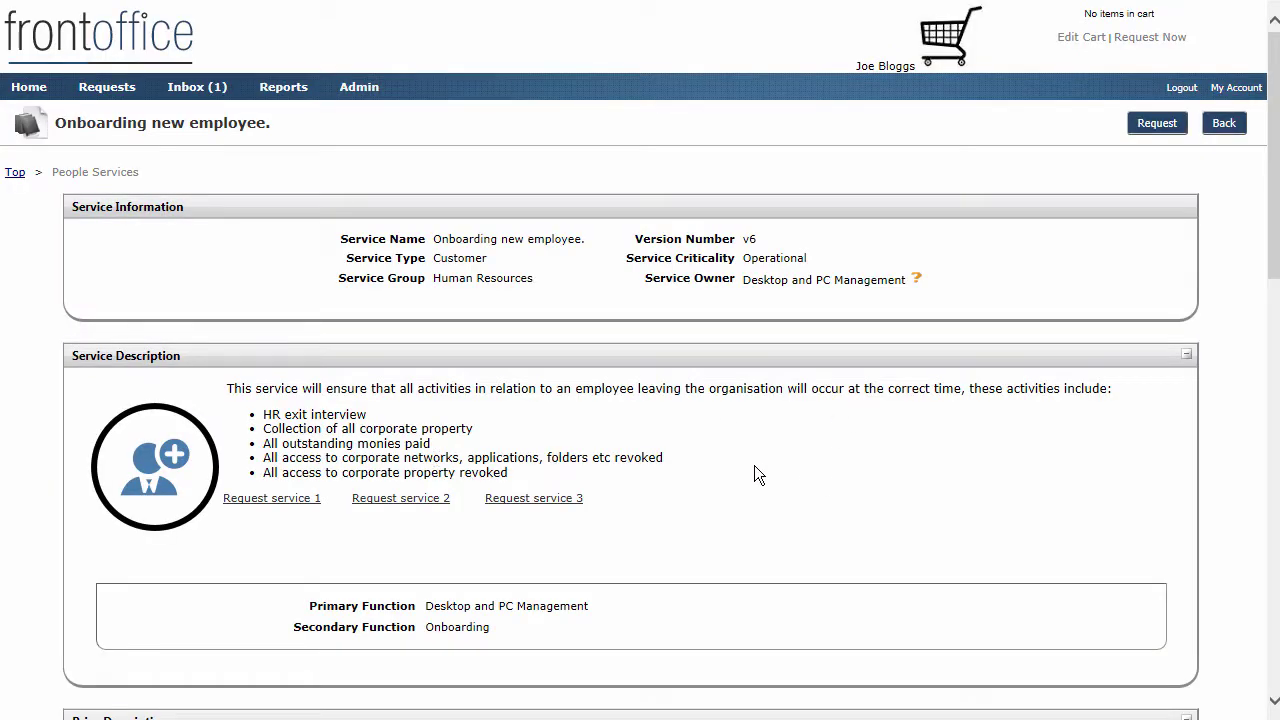
# Step: Review the price description, service level description, parent services and child services of the onboarding service
pyautogui.scroll(-2, 754, 465)
pyautogui.scroll(-2, 753, 464)
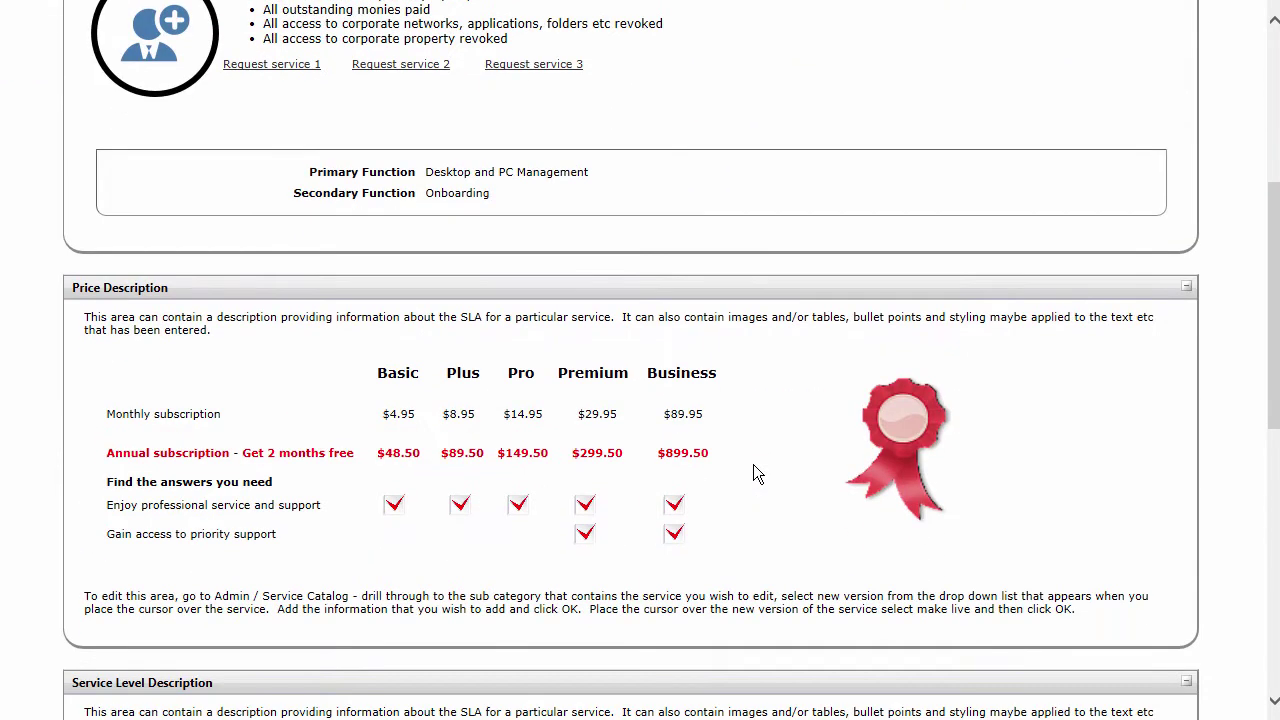
pyautogui.scroll(-2, 753, 464)
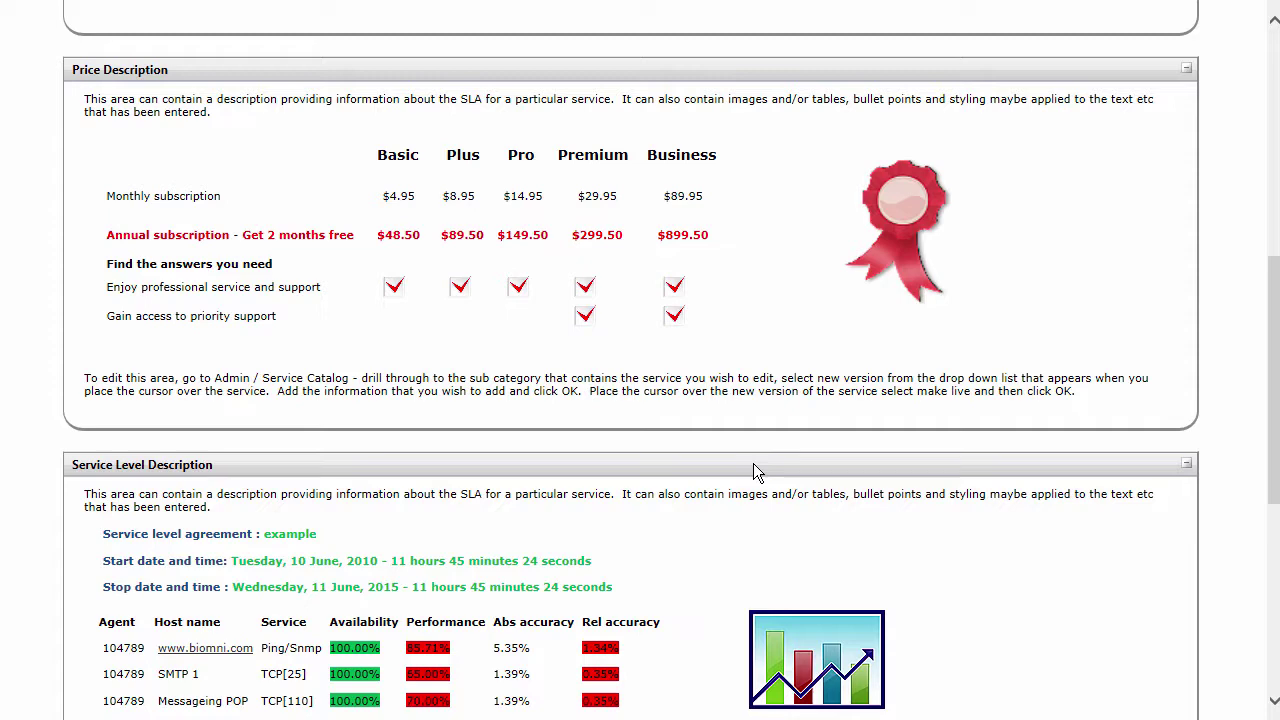
pyautogui.scroll(-3, 756, 472)
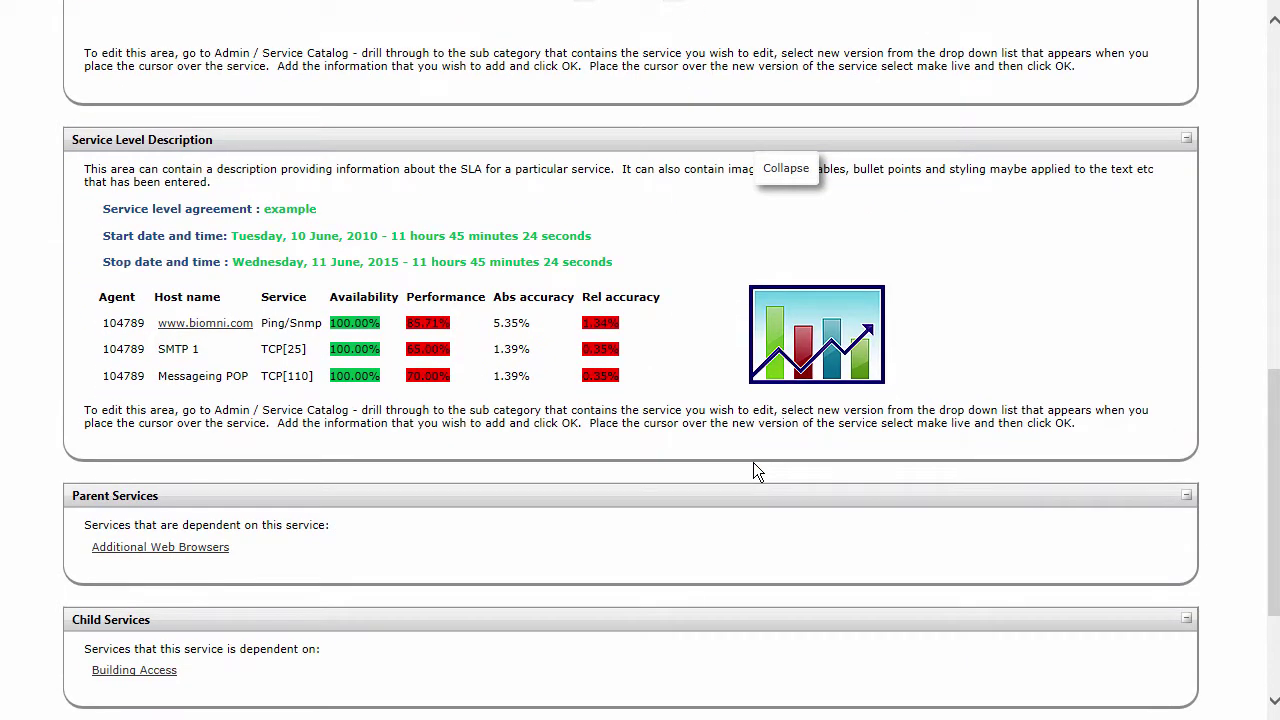
pyautogui.scroll(2, 753, 464)
pyautogui.scroll(7, 755, 472)
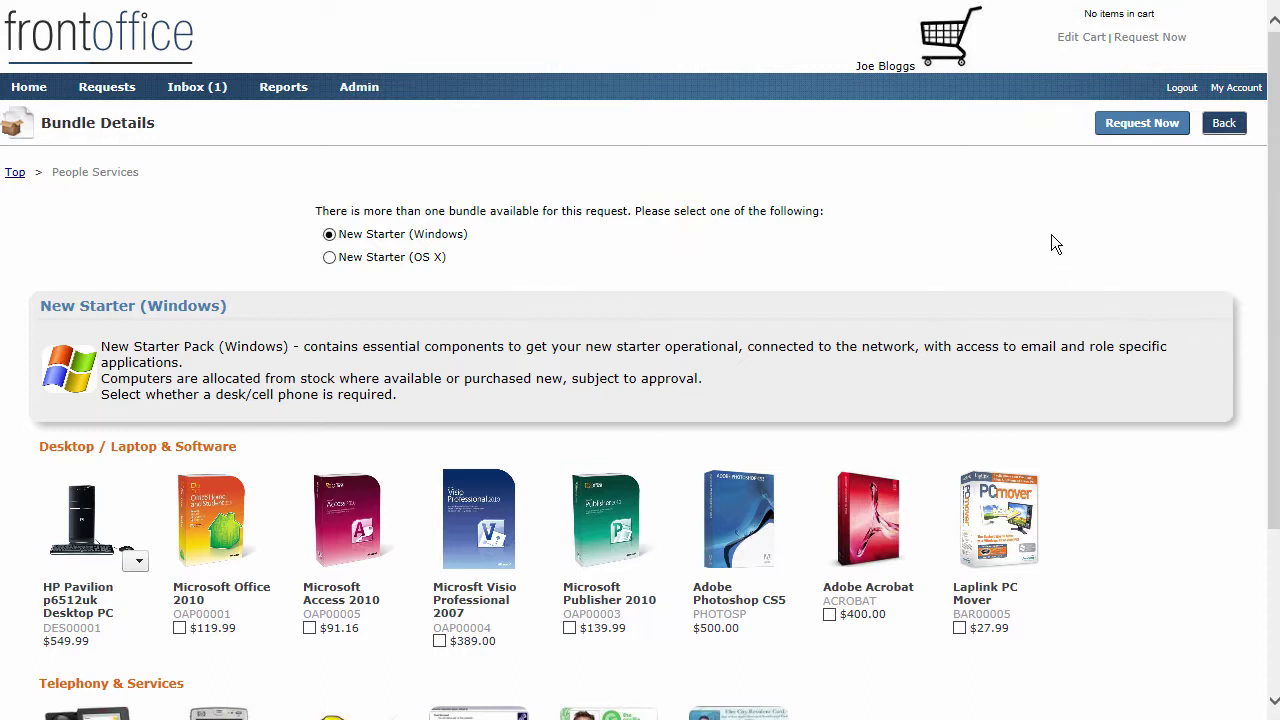
# Step: Preview the contents of the New Starter (OS X) bundle and switch back to the New Starter (Windows) bundle
pyautogui.scroll(-1, 1051, 236)
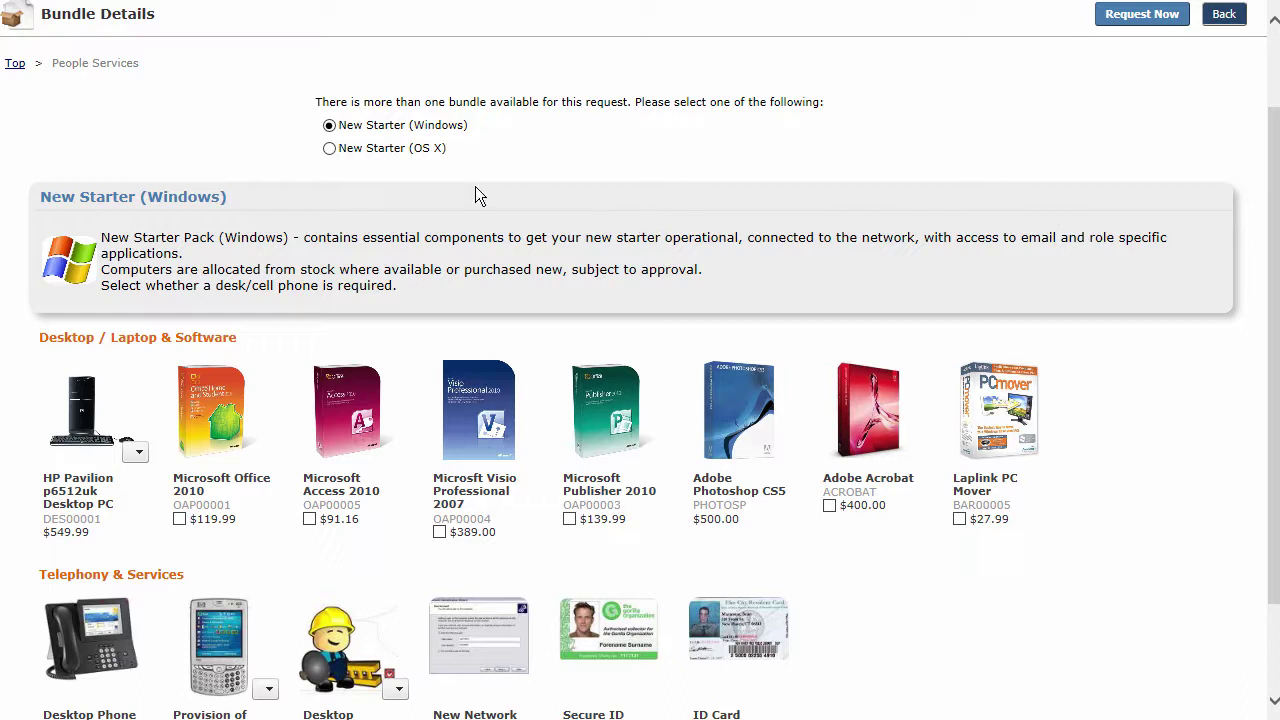
pyautogui.click(330, 149)
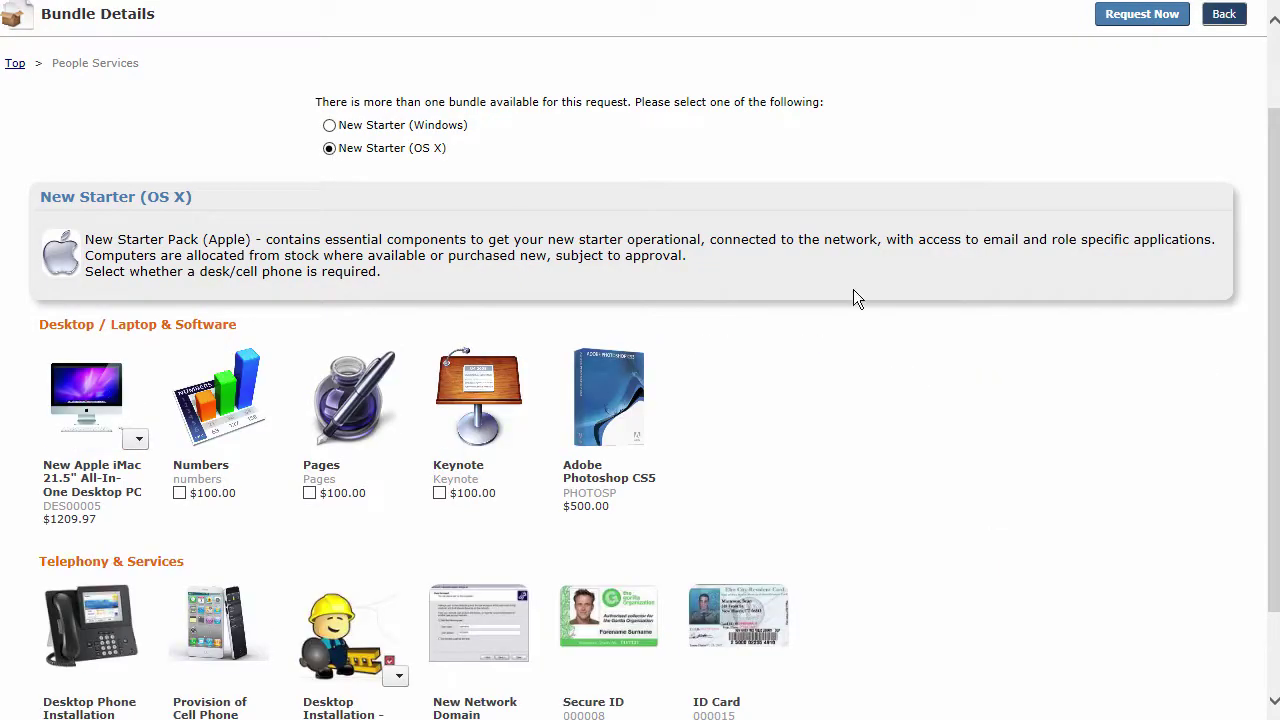
pyautogui.scroll(-1, 800, 345)
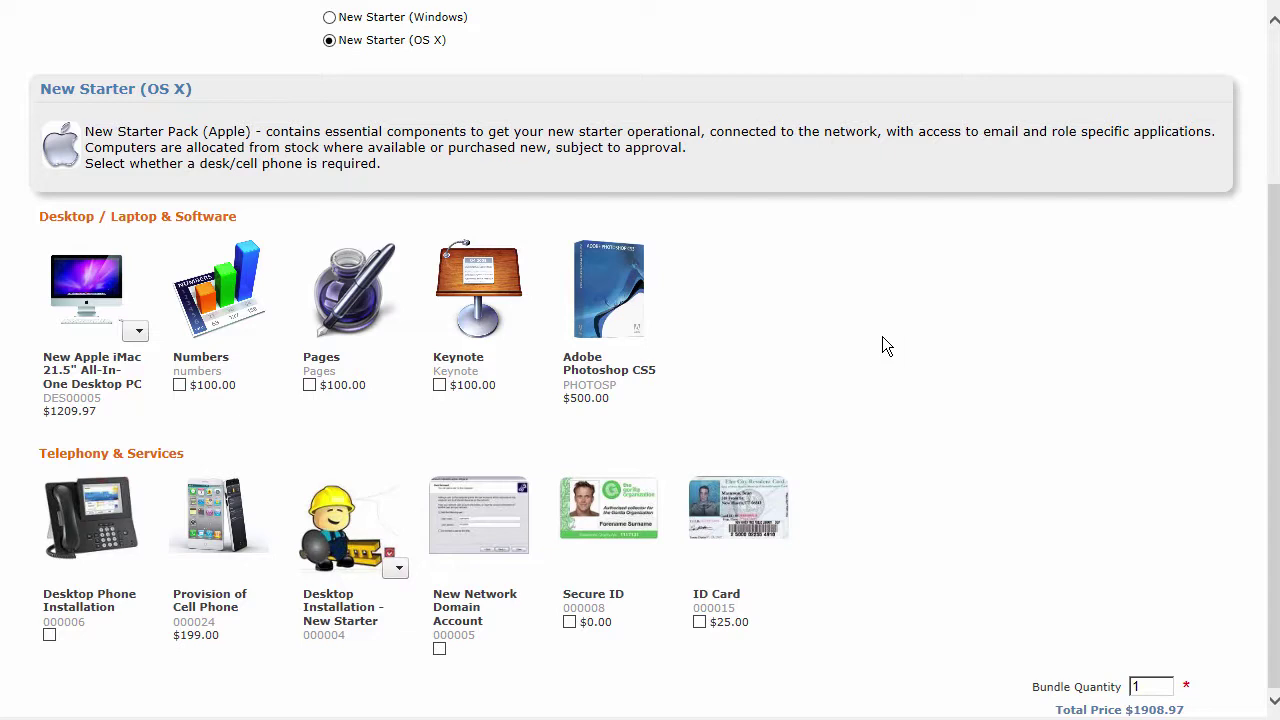
pyautogui.scroll(2, 885, 345)
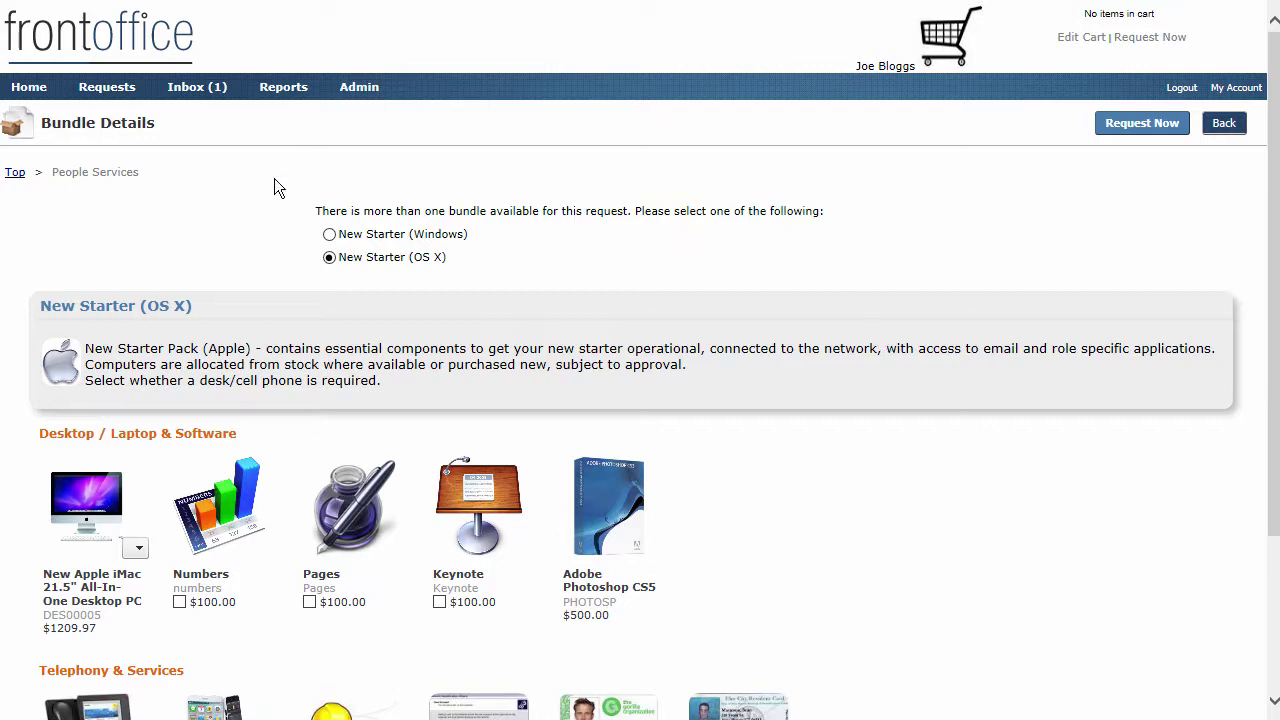
pyautogui.click(330, 235)
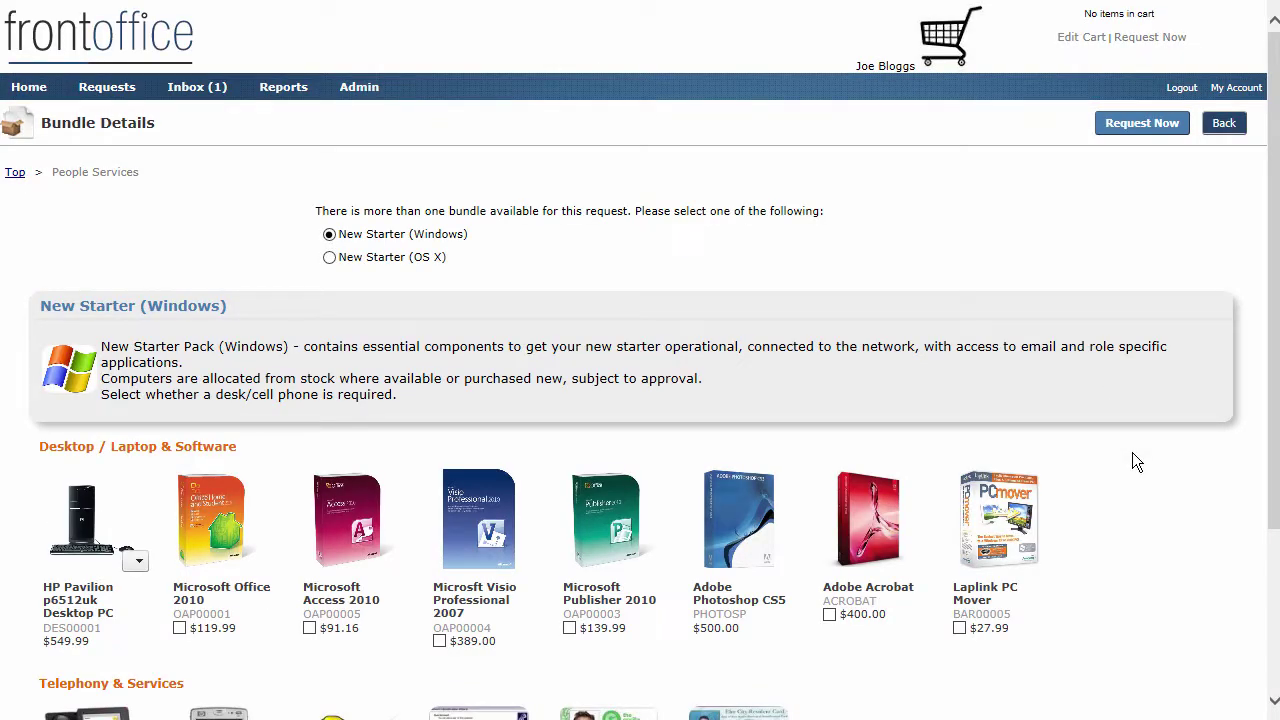
# Step: View the alternative computers for the HP Pavilion desktop PC and request the New Starter (Windows) bundle
pyautogui.scroll(-2, 1132, 452)
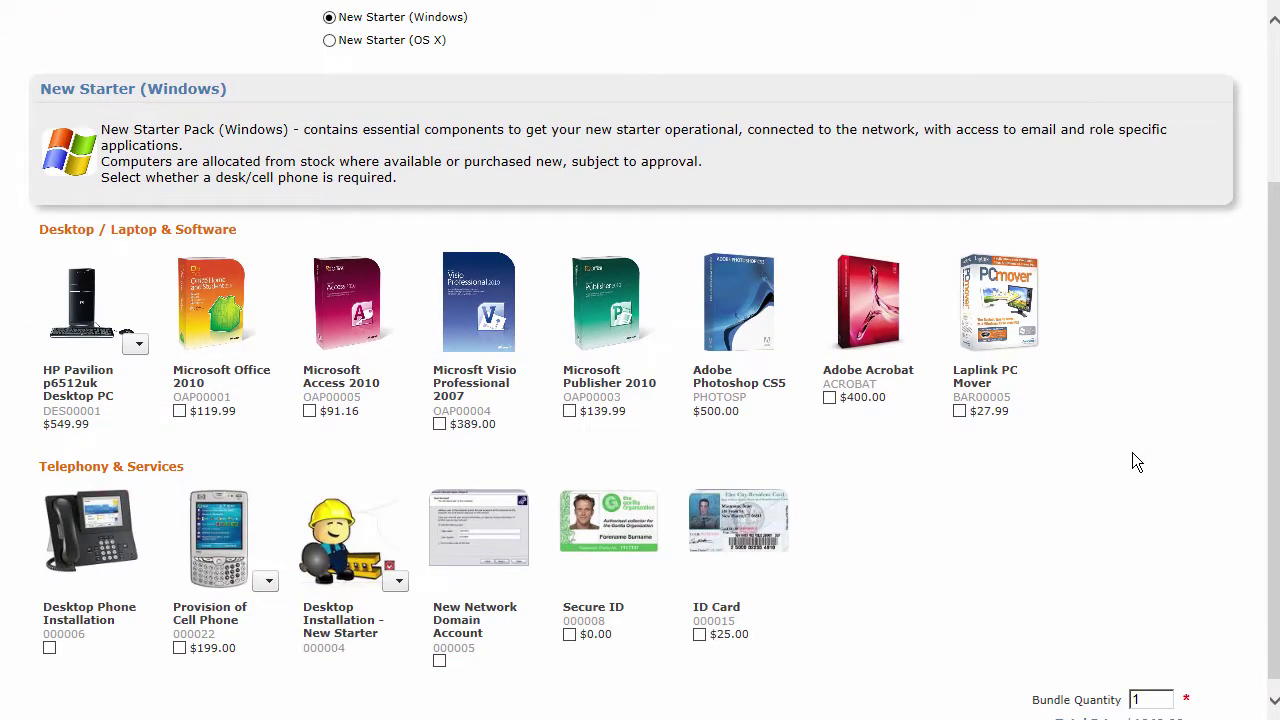
pyautogui.click(139, 345)
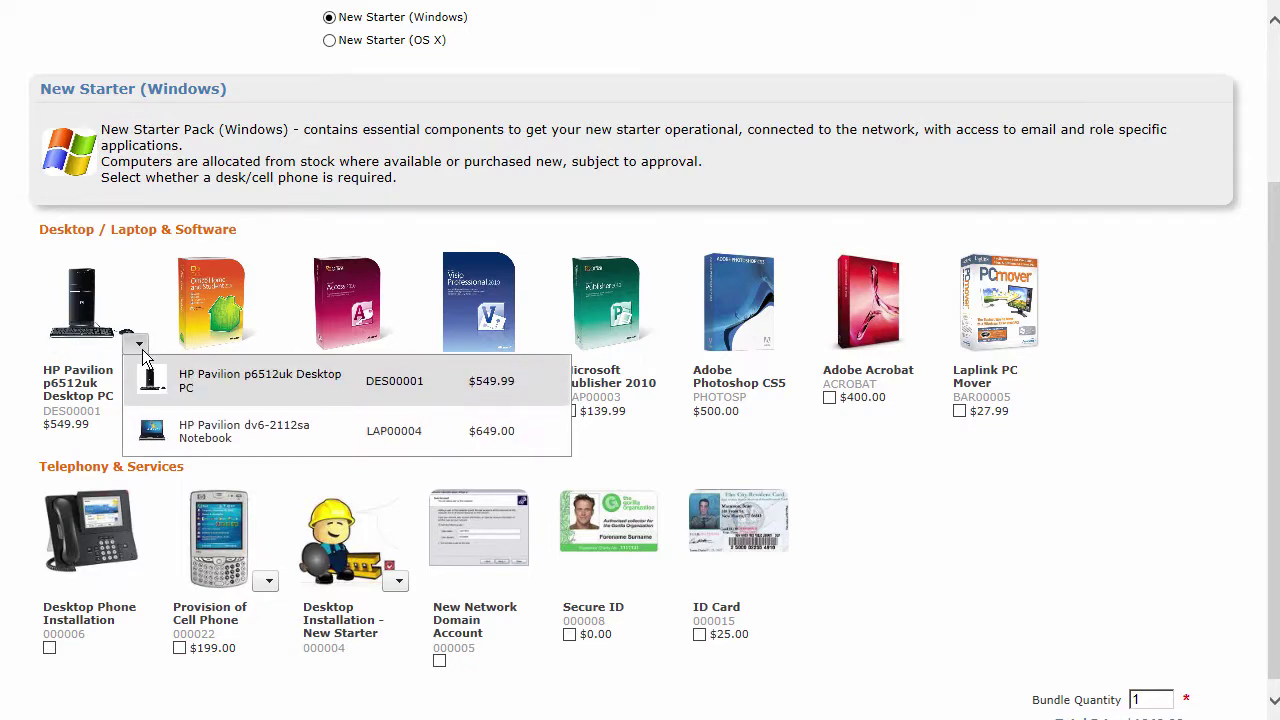
pyautogui.click(1126, 418)
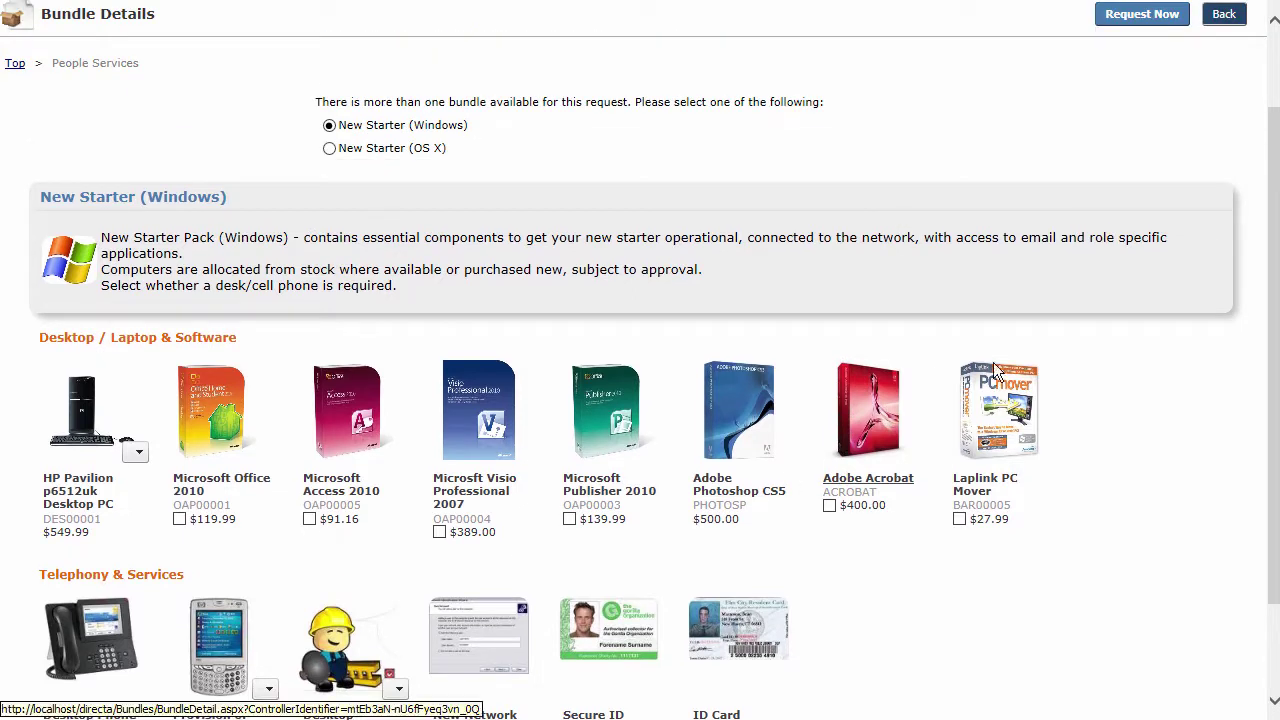
pyautogui.scroll(2, 1005, 370)
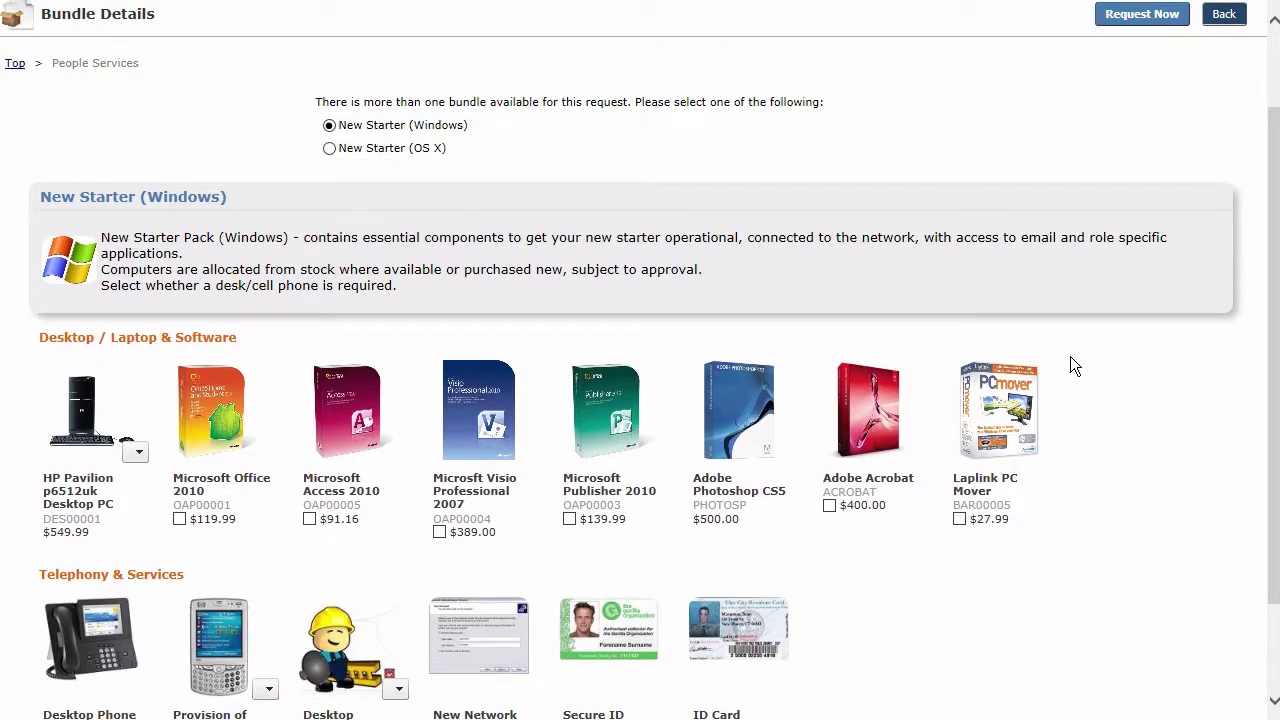
pyautogui.click(1142, 15)
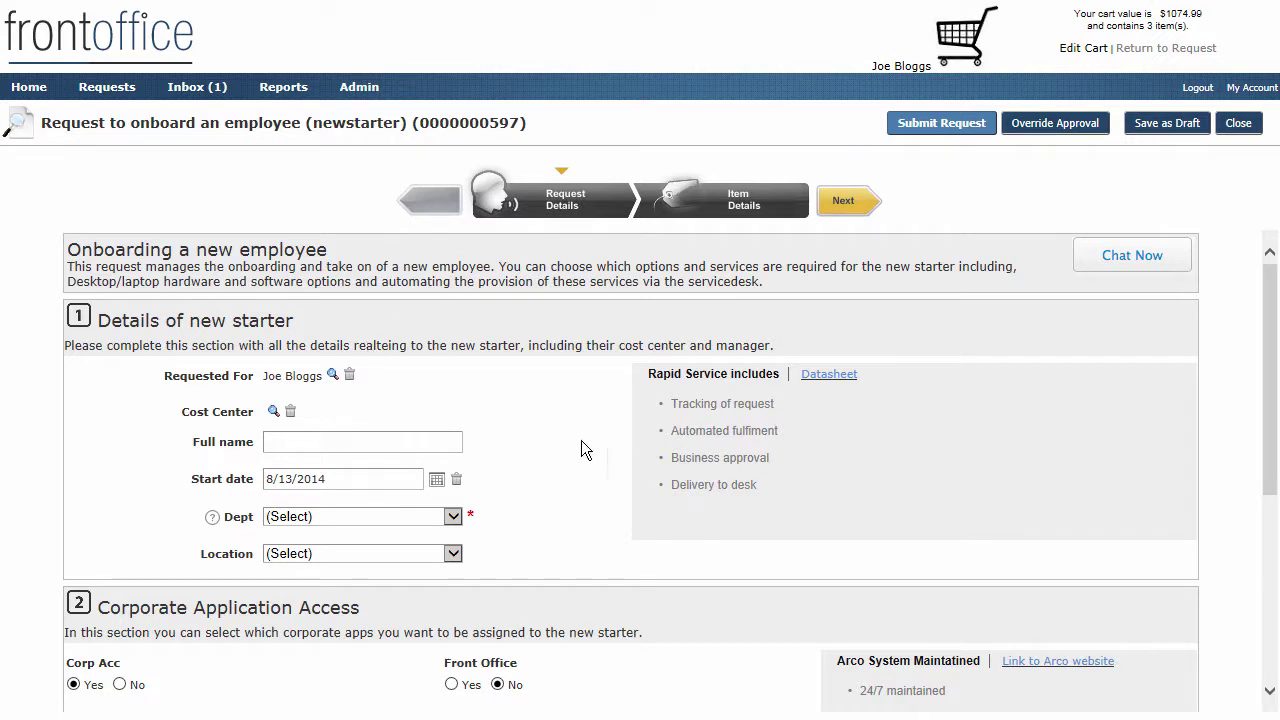
# Step: Select the new starter's user account as Requested For and set the cost center to CC1 - Cost Center 1
pyautogui.click(333, 377)
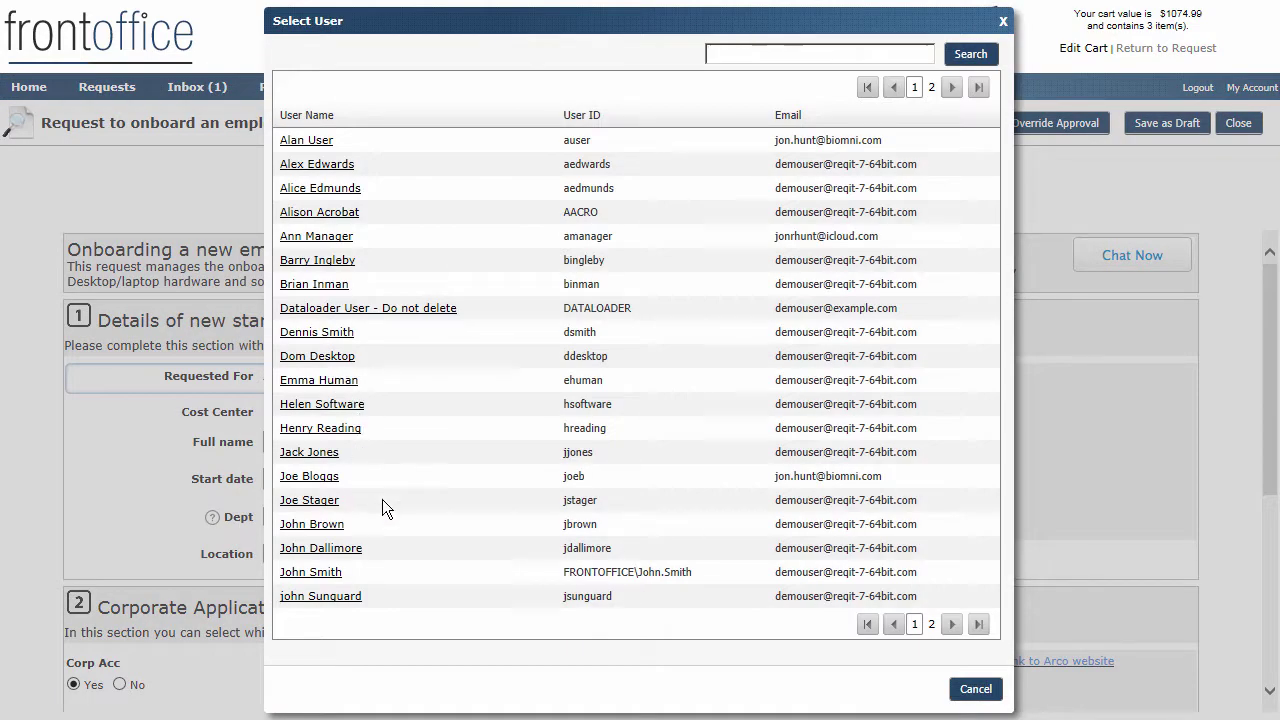
pyautogui.click(301, 572)
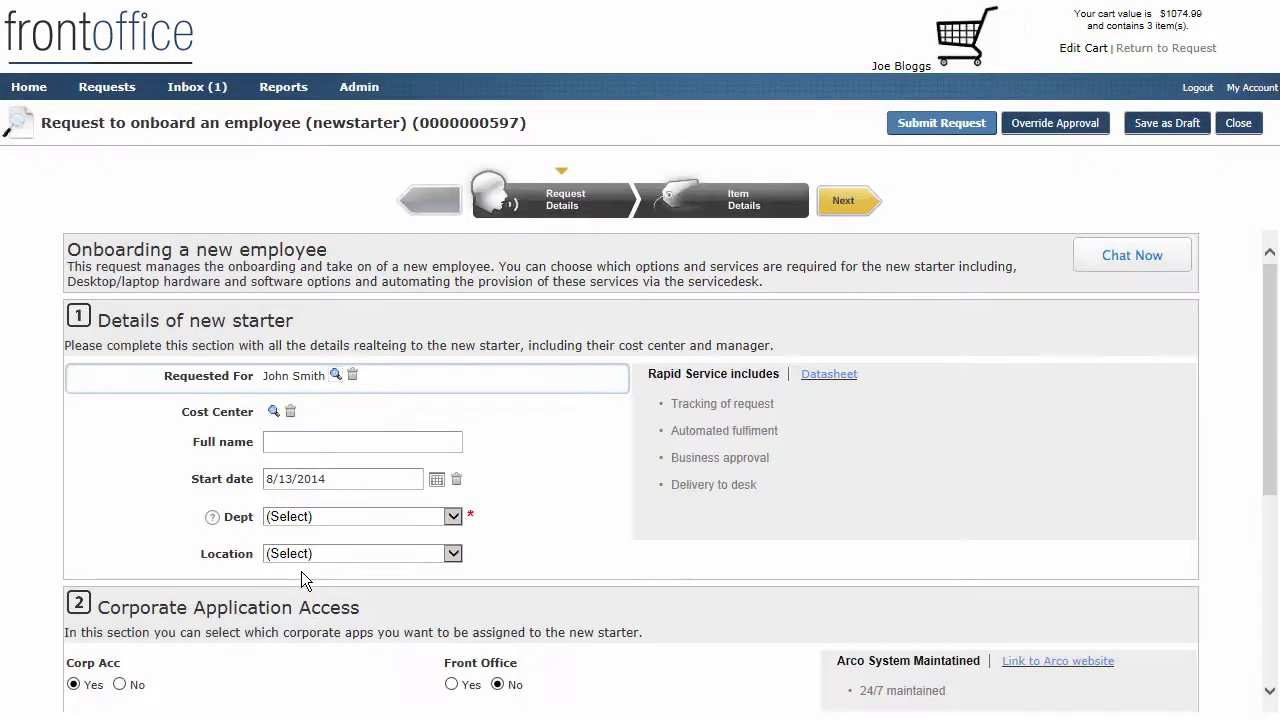
pyautogui.click(272, 410)
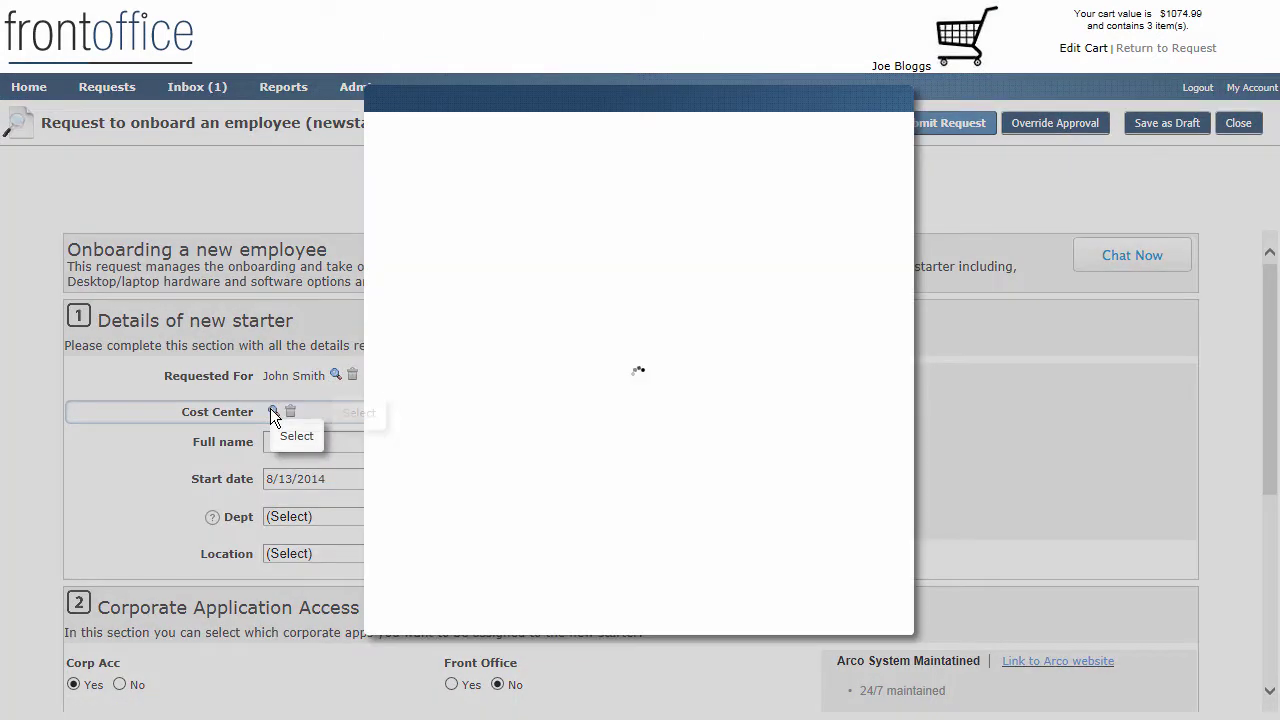
pyautogui.click(405, 248)
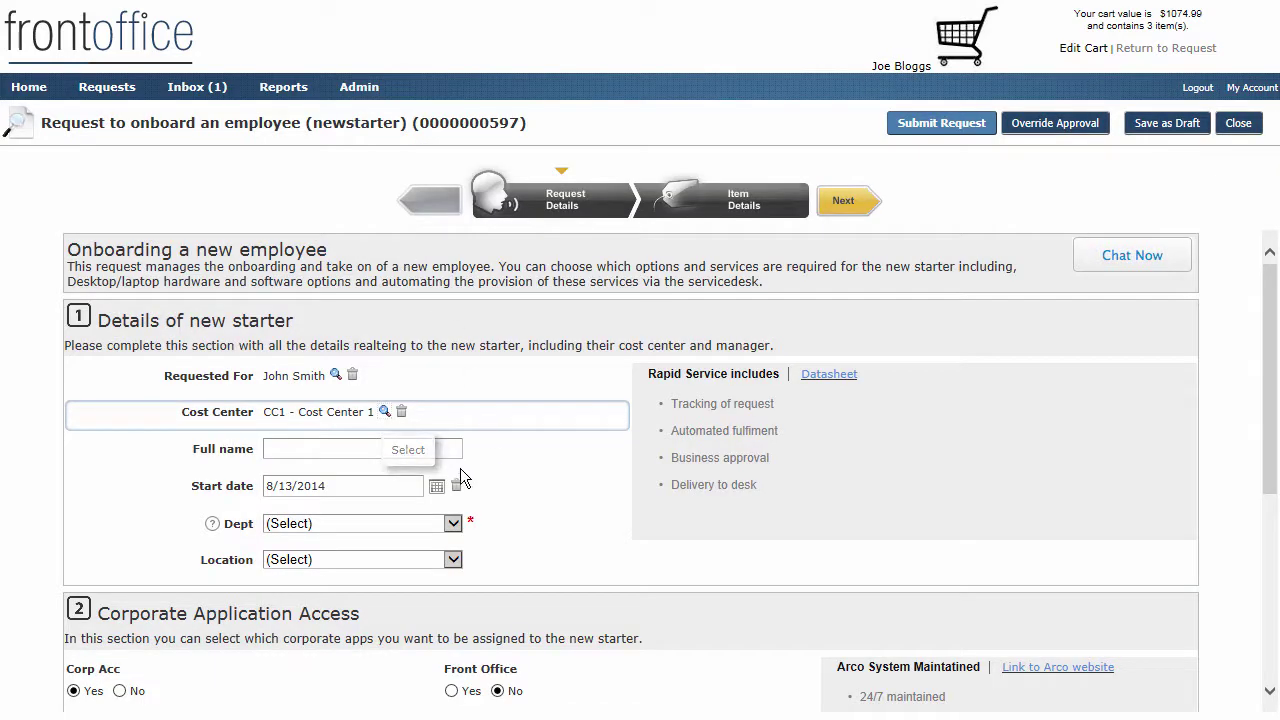
# Step: Enter the new starter's full name in the details of the onboarding request
pyautogui.click(327, 450)
pyautogui.write('Jo')
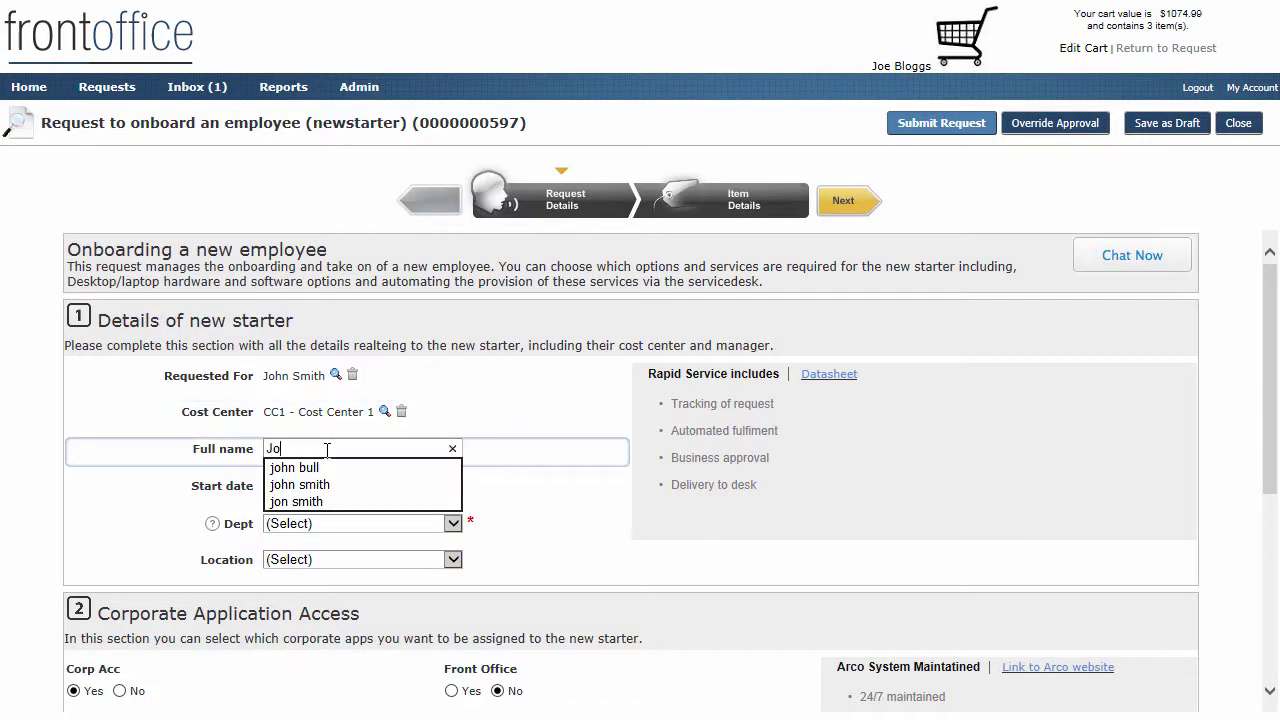
pyautogui.write('hn Smith')
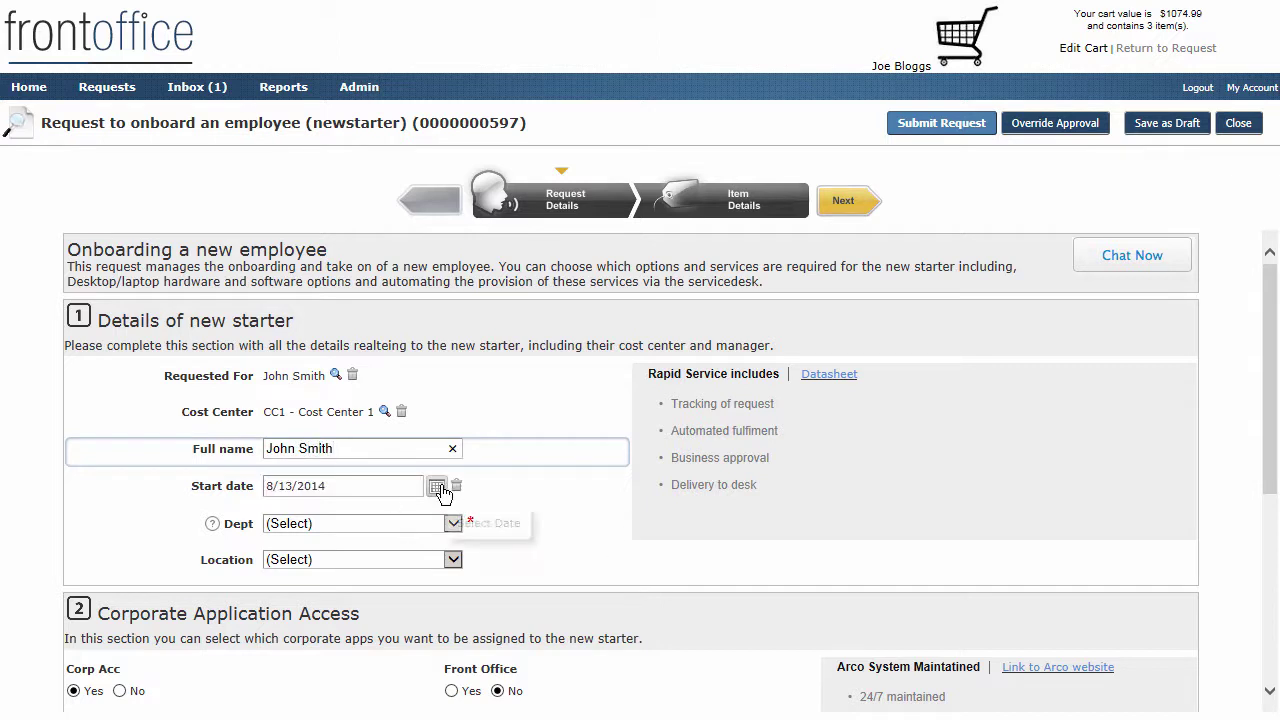
# Step: Set the new starter's department to Sales and the role to Executive
pyautogui.click(453, 524)
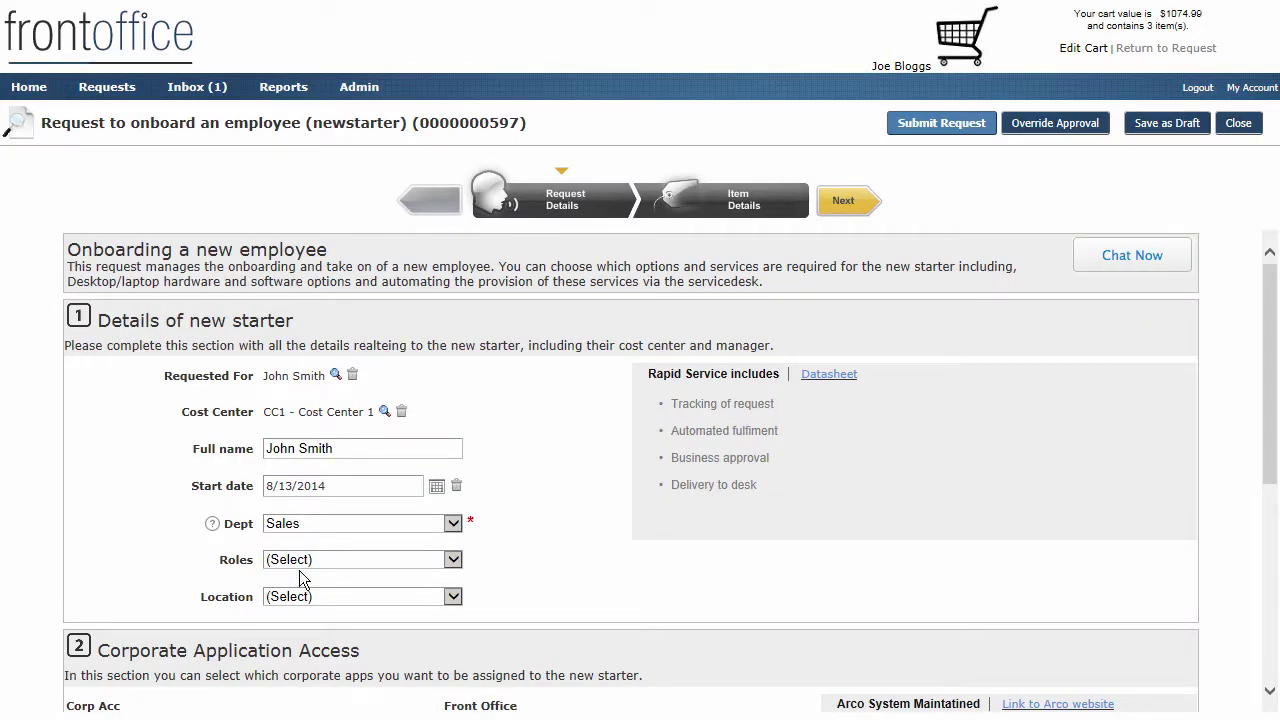
pyautogui.click(452, 563)
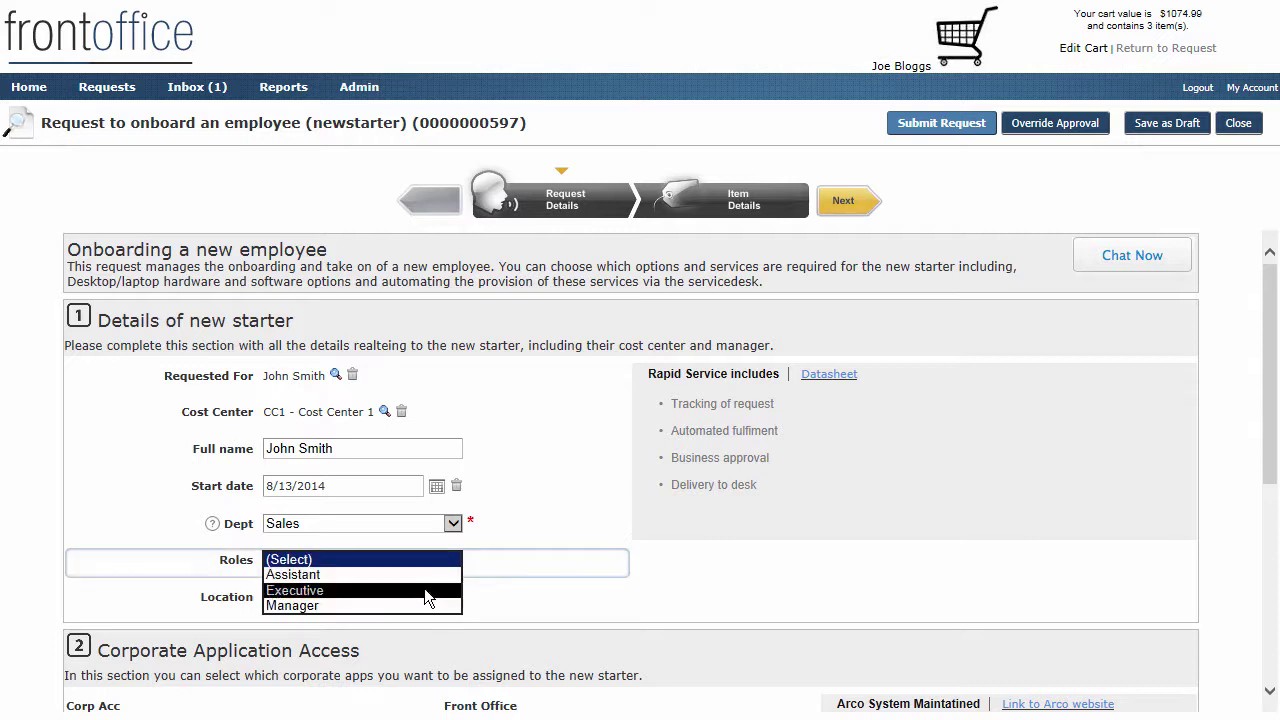
pyautogui.click(428, 591)
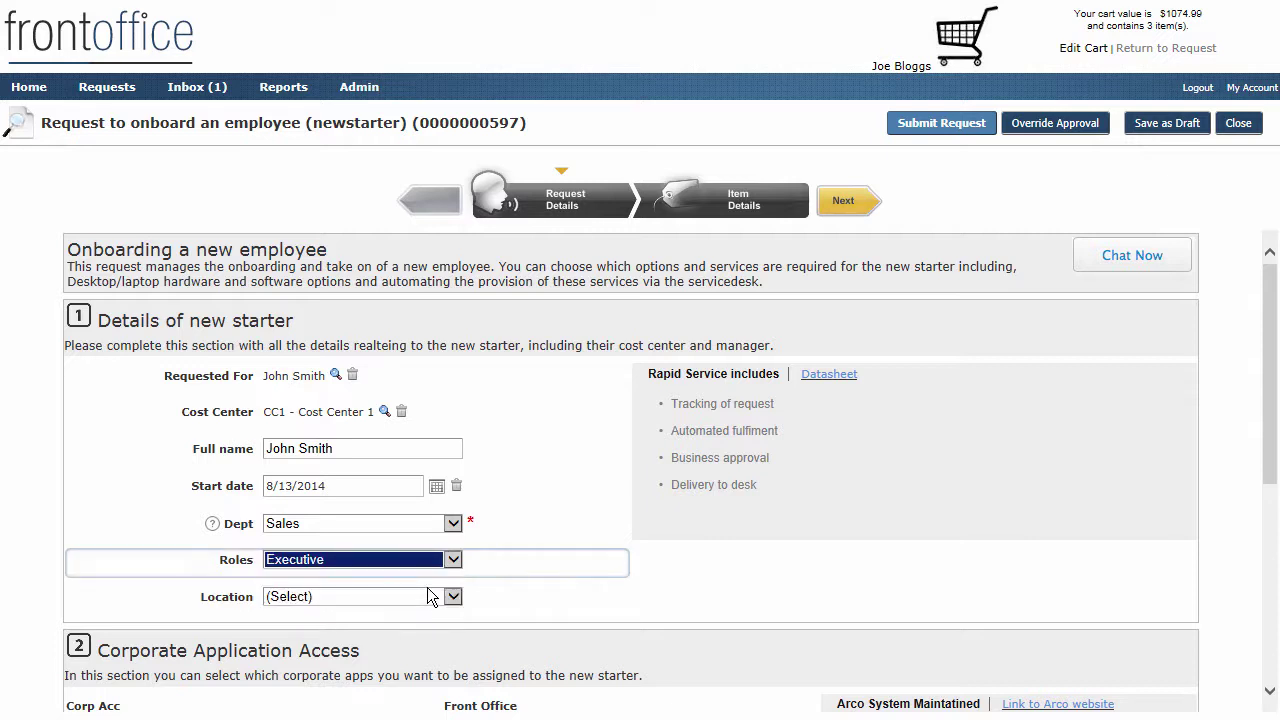
# Step: Set the location to Paris and assign the first manager offered for that location
pyautogui.click(454, 597)
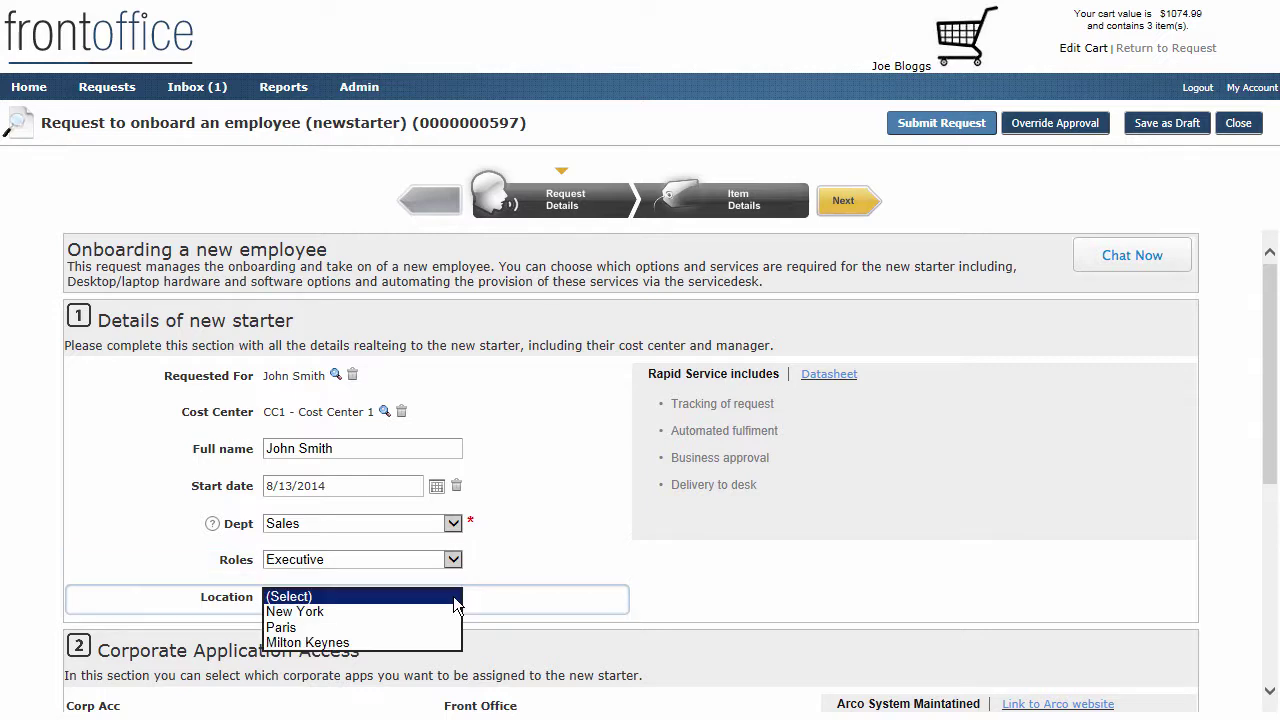
pyautogui.click(344, 620)
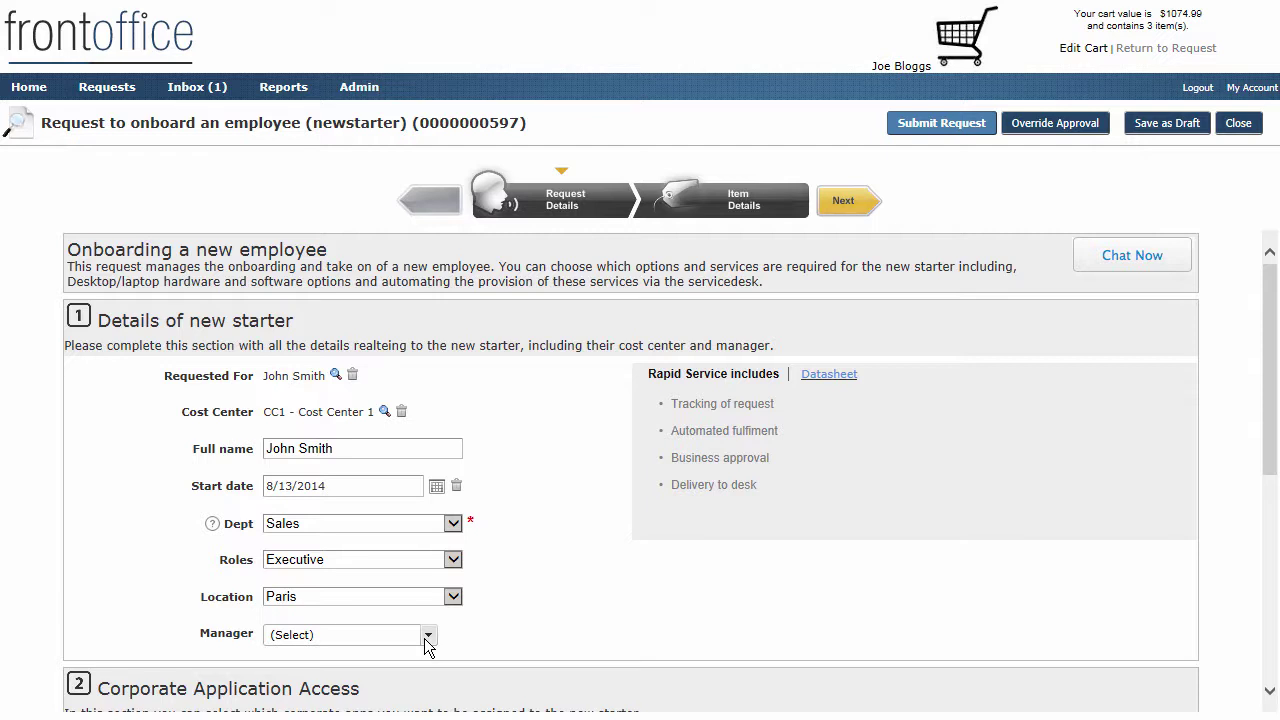
pyautogui.click(428, 636)
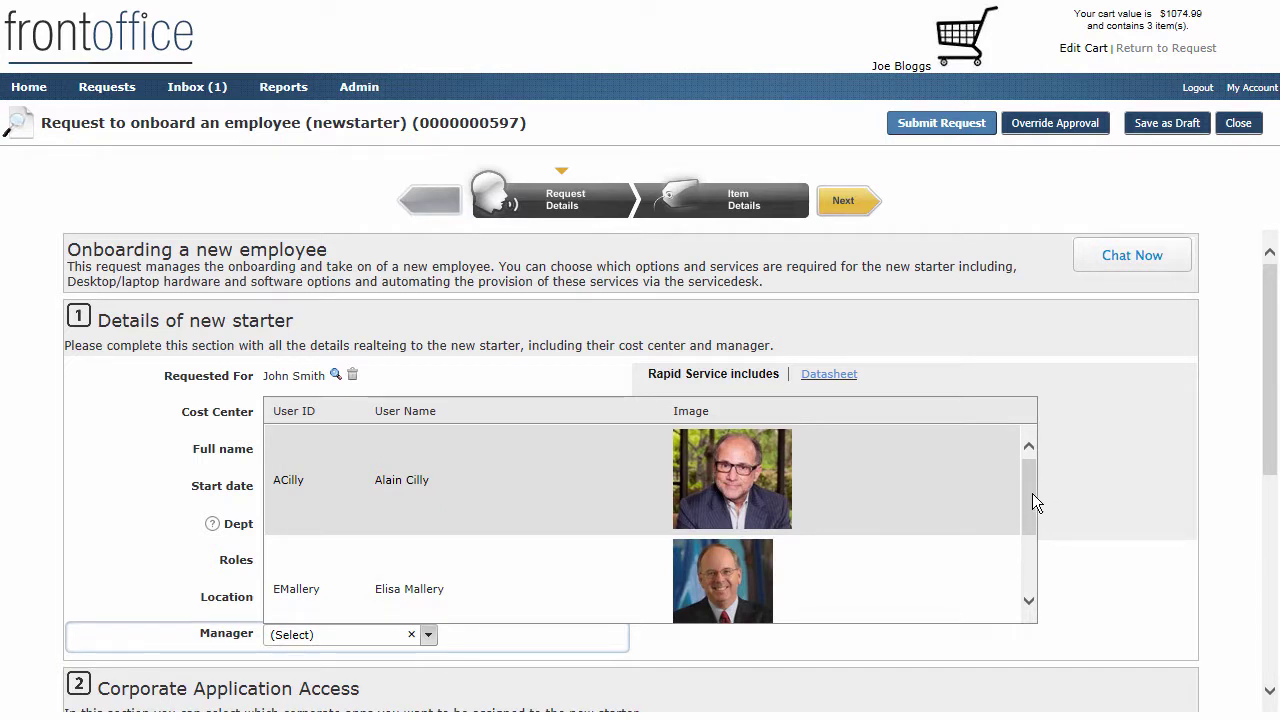
pyautogui.moveTo(1031, 494)
pyautogui.mouseDown()
pyautogui.moveTo(1031, 550)
pyautogui.moveTo(1033, 480)
pyautogui.mouseUp()
pyautogui.click(366, 478)
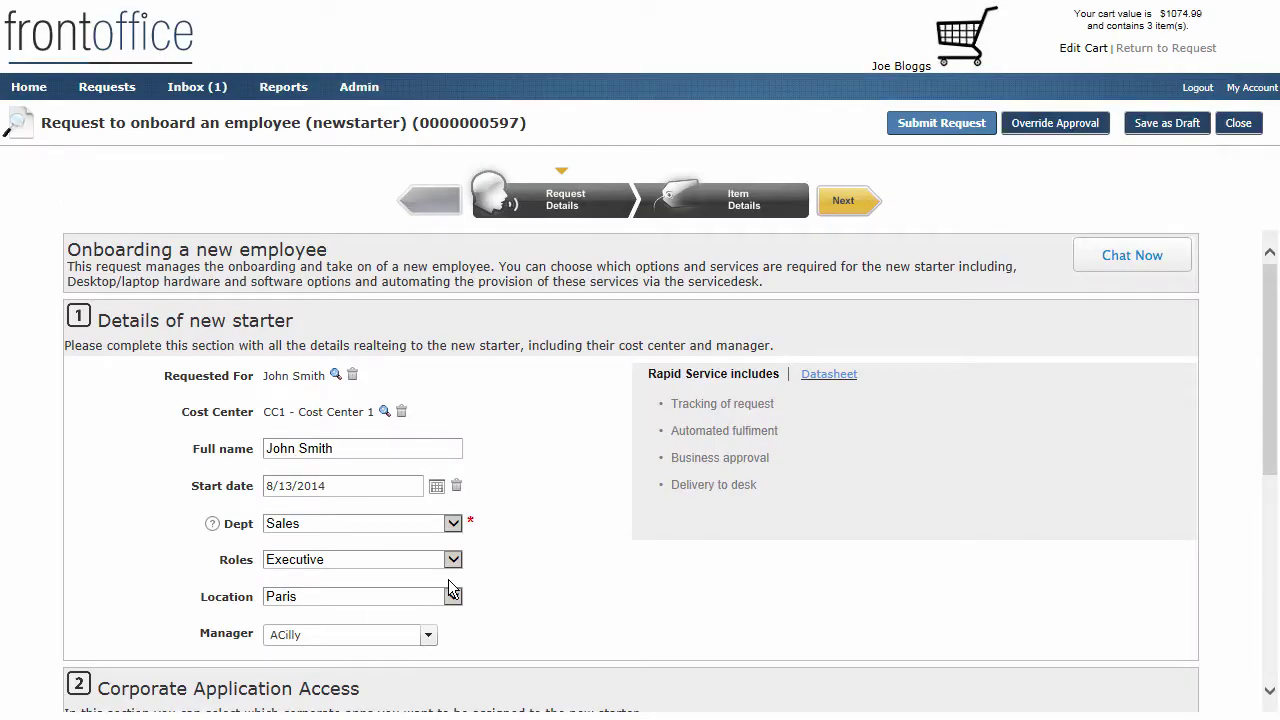
# Step: Change the location to New York and assign the second manager offered for that location
pyautogui.click(451, 600)
pyautogui.click(428, 636)
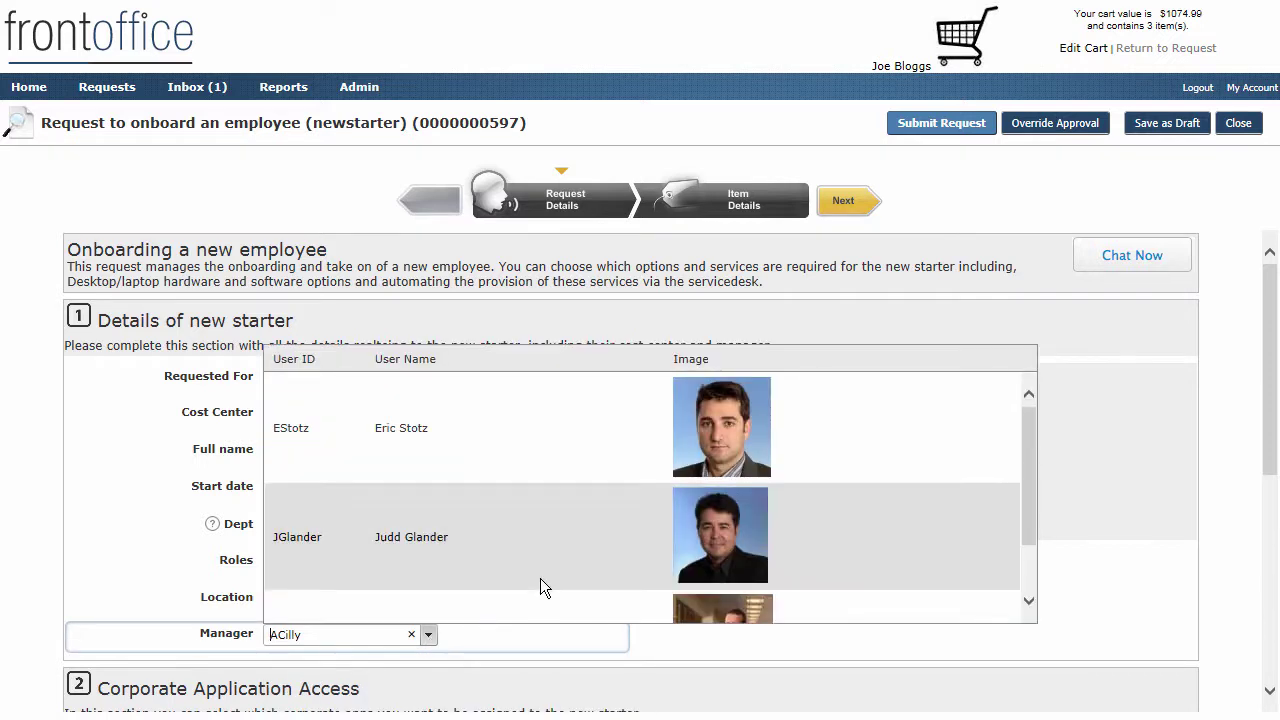
pyautogui.click(642, 543)
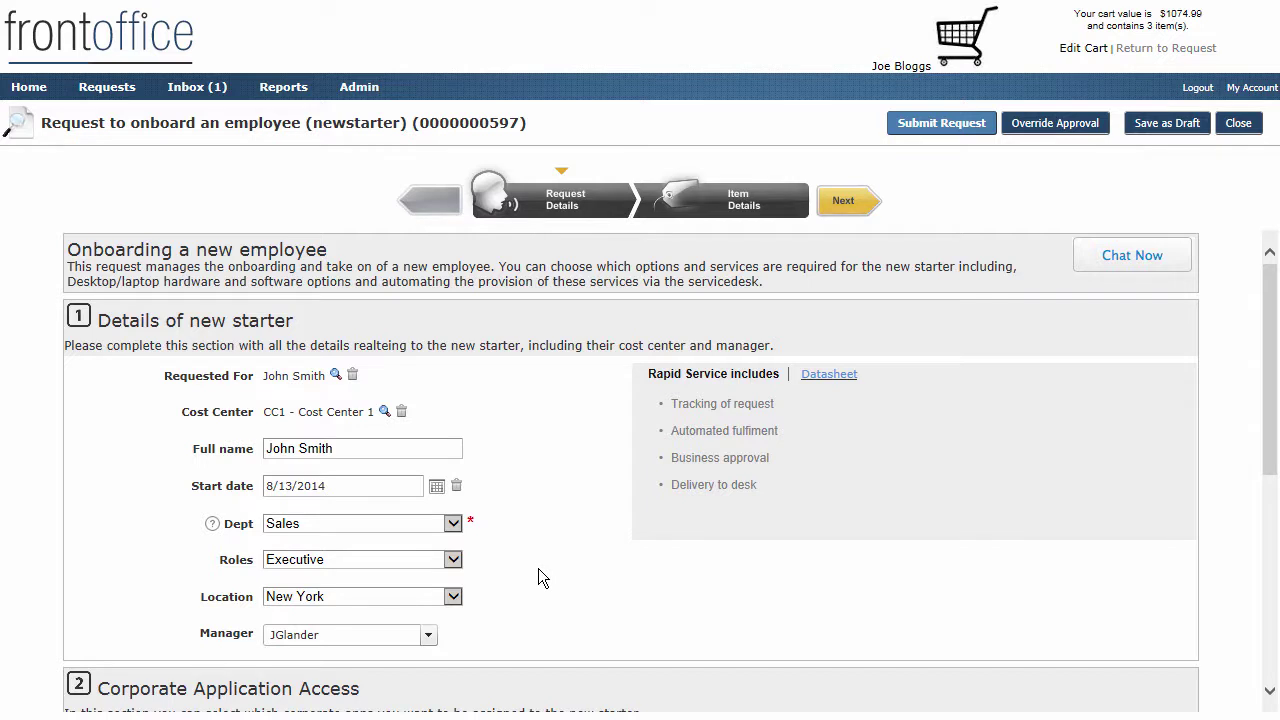
# Step: Review the Corporate Application Access selections of the onboarding request for the Sales Executive
pyautogui.scroll(-3, 538, 568)
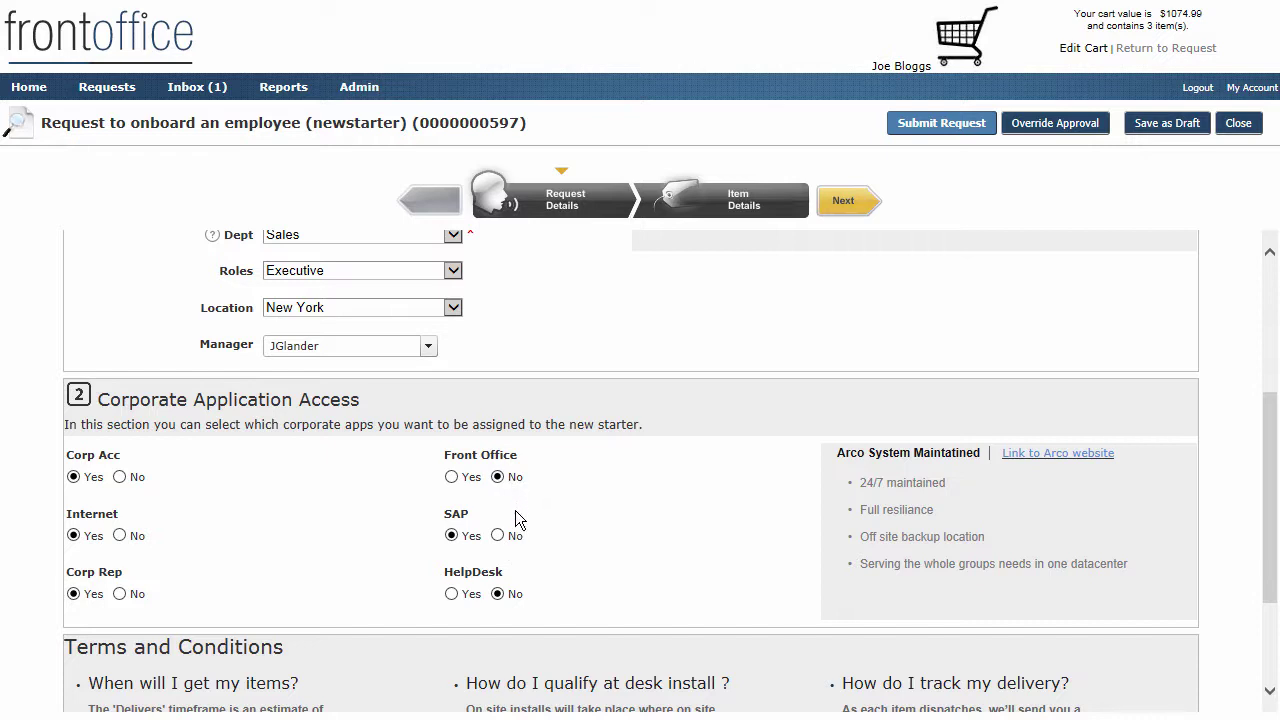
pyautogui.scroll(-1, 515, 510)
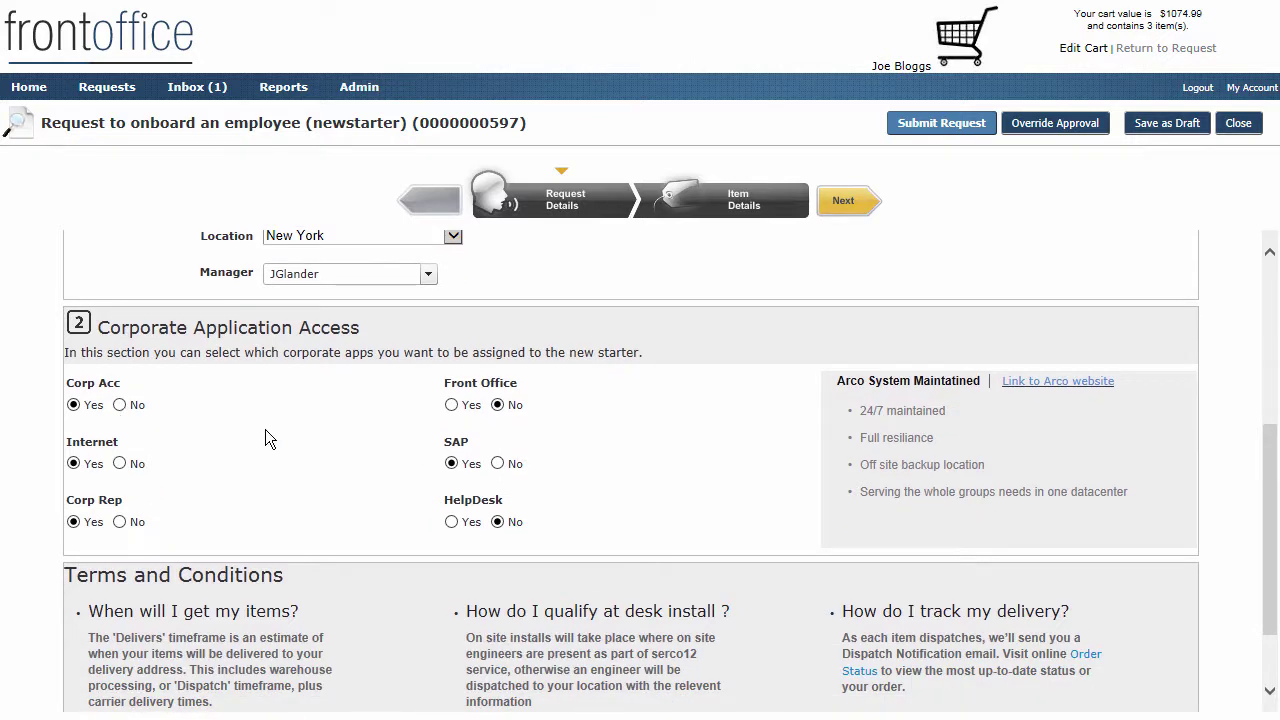
pyautogui.scroll(5, 265, 429)
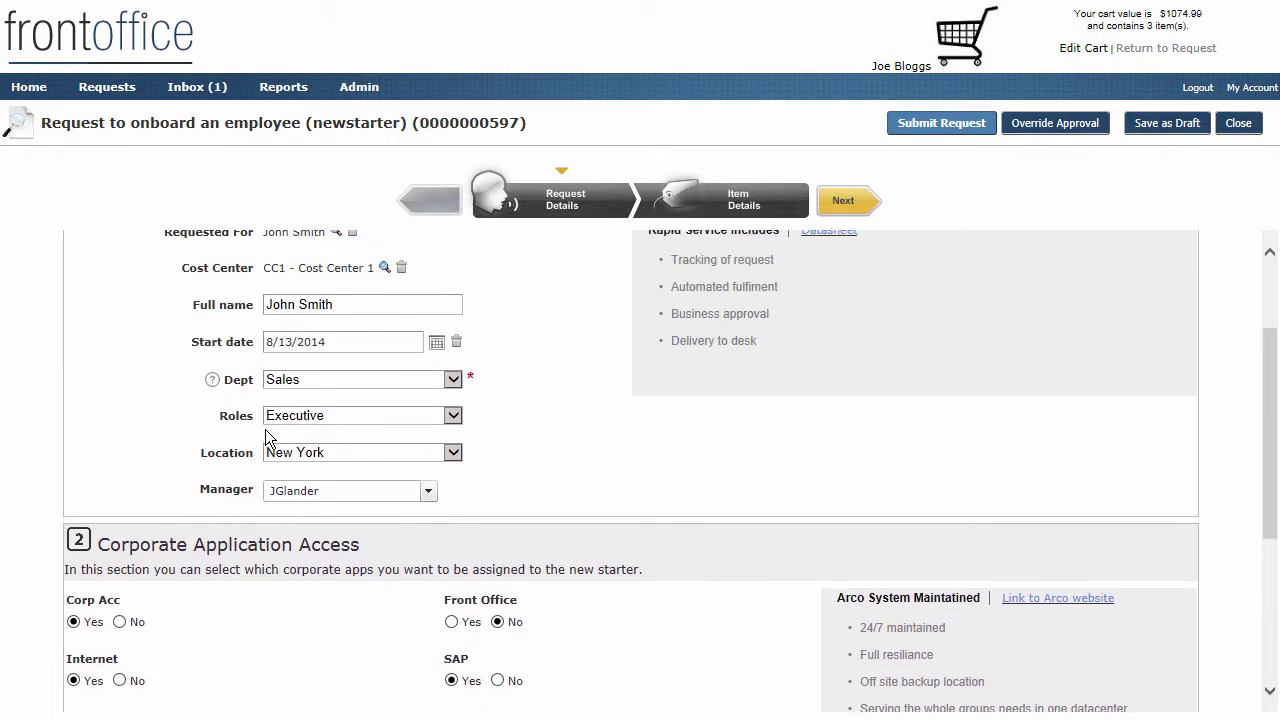
# Step: Review the new starter's request details and application access, and open the item details of the request
pyautogui.scroll(-5, 267, 438)
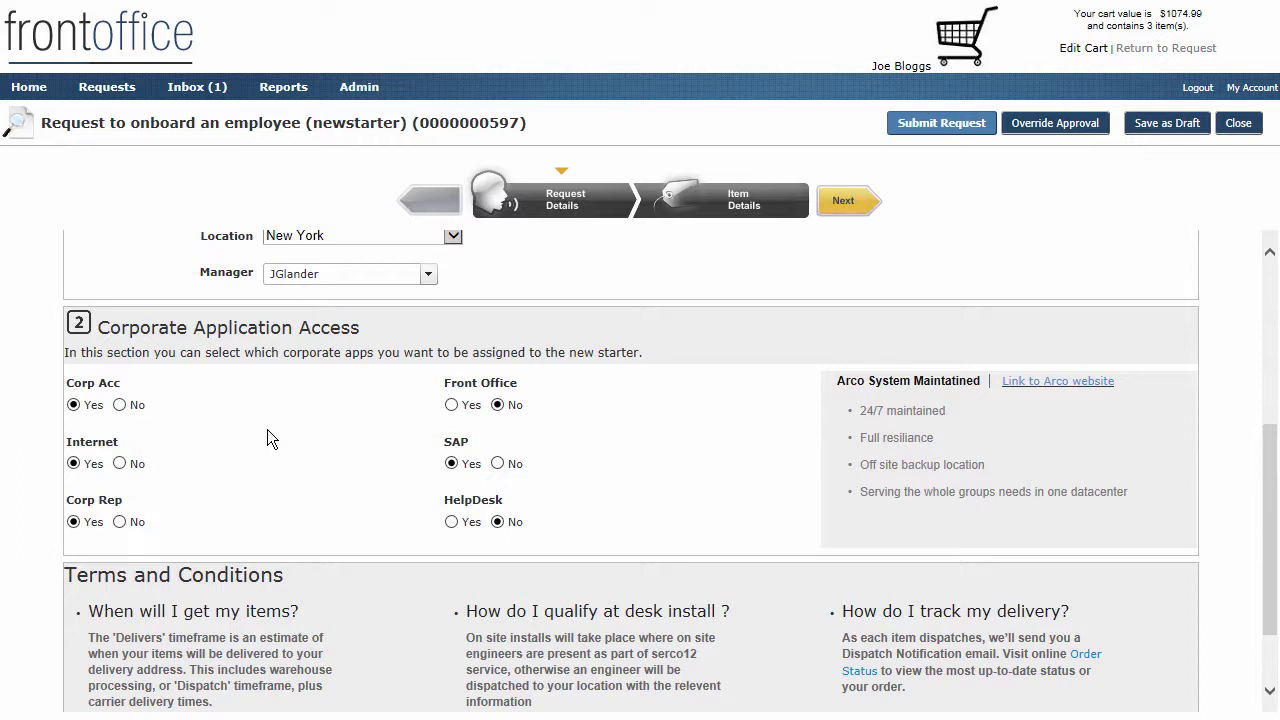
pyautogui.scroll(5, 267, 430)
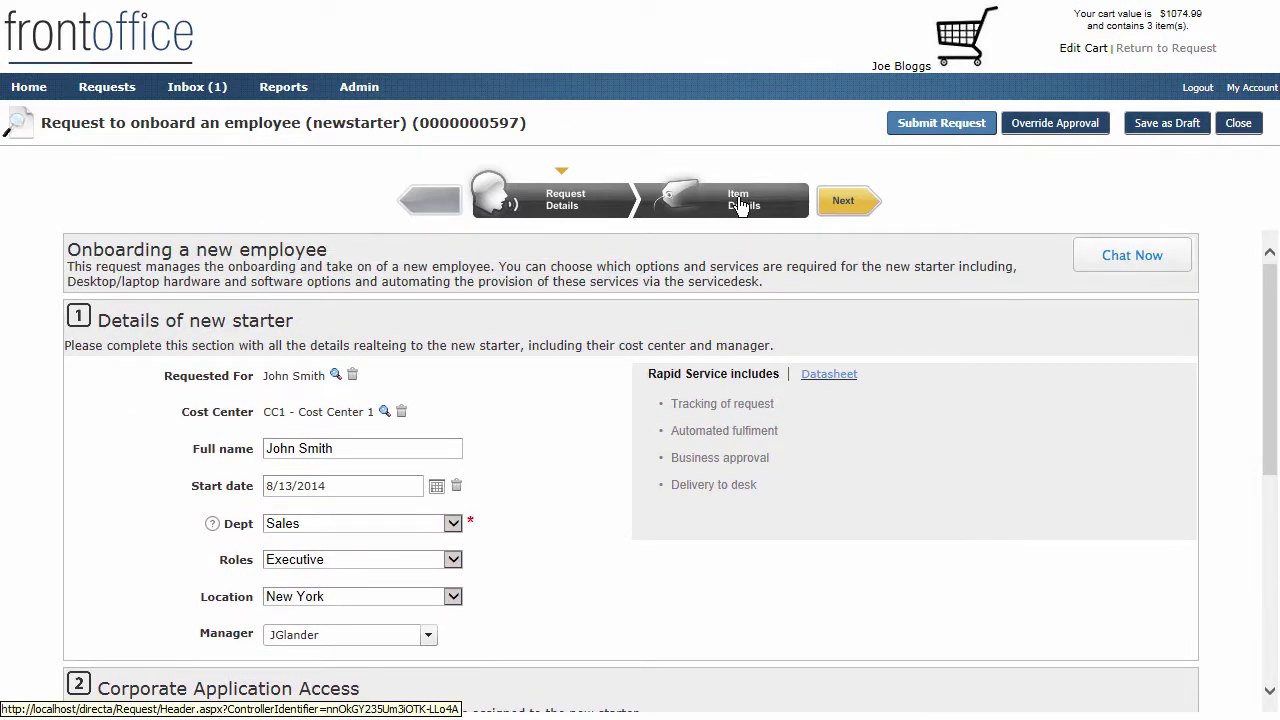
pyautogui.click(741, 204)
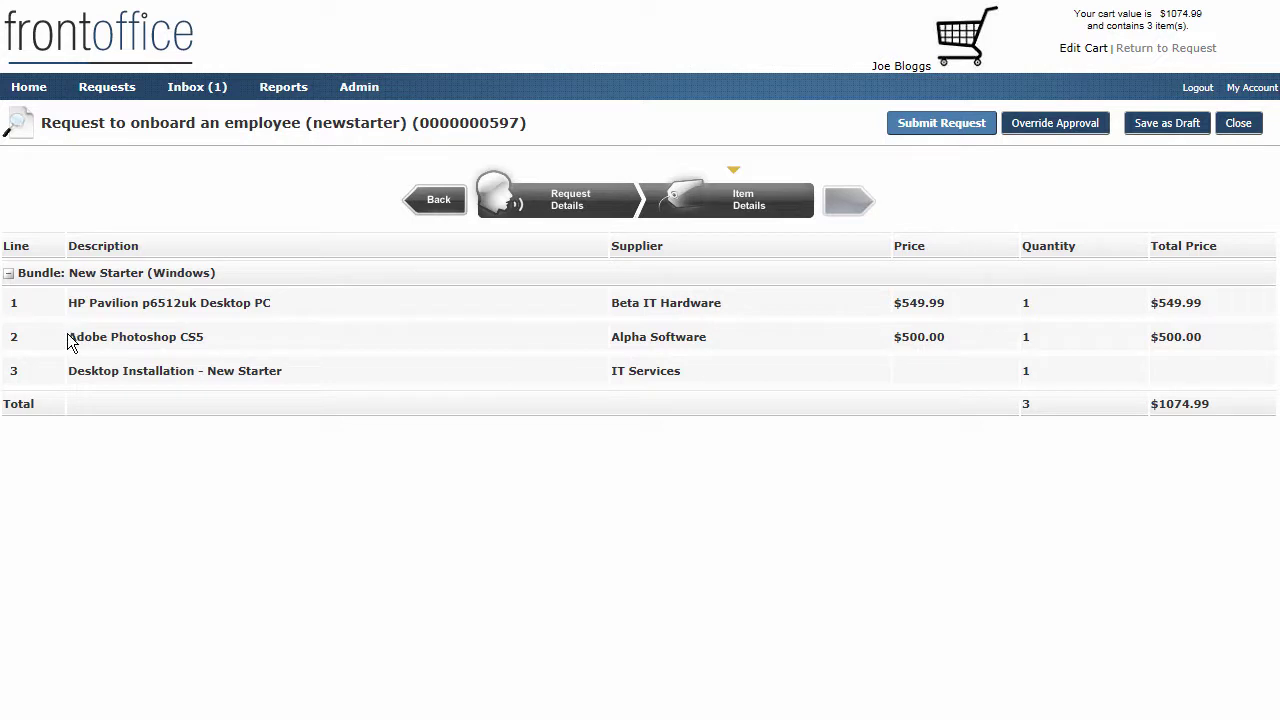
# Step: Preview the approvers required for the request without submitting it, and expand the license information of the Adobe Photoshop CS5 line
pyautogui.click(948, 124)
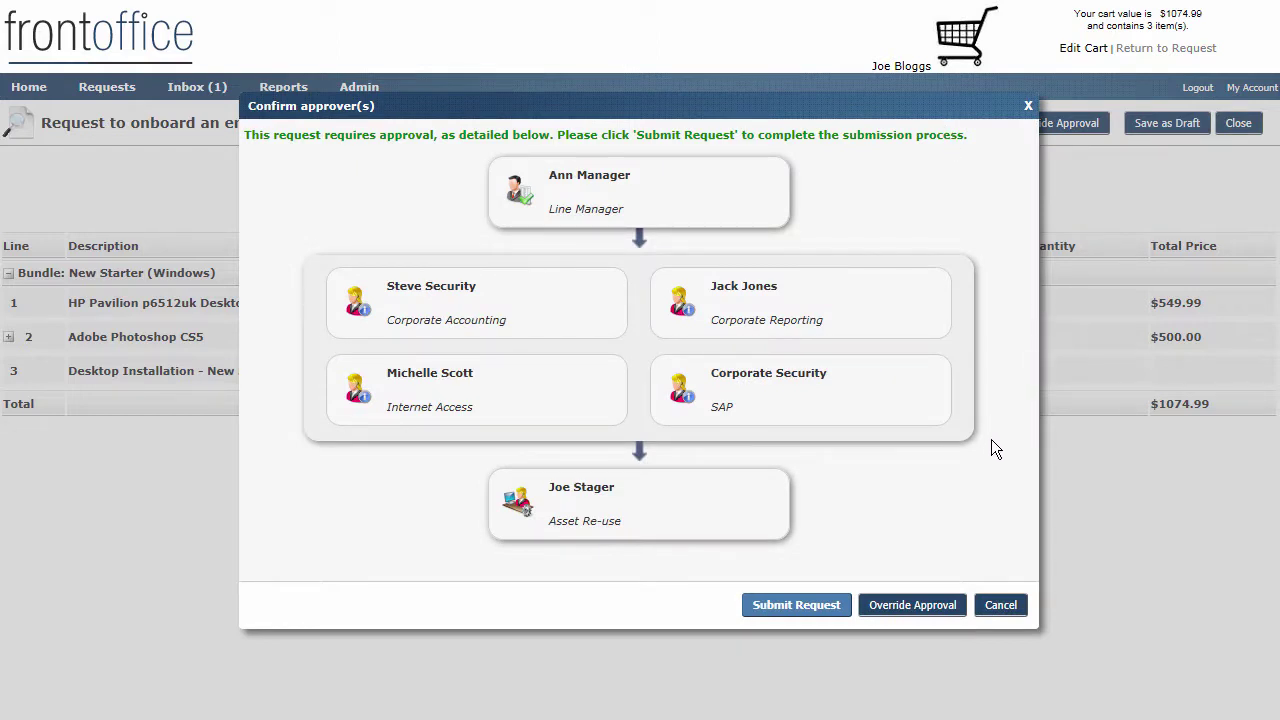
pyautogui.click(1000, 605)
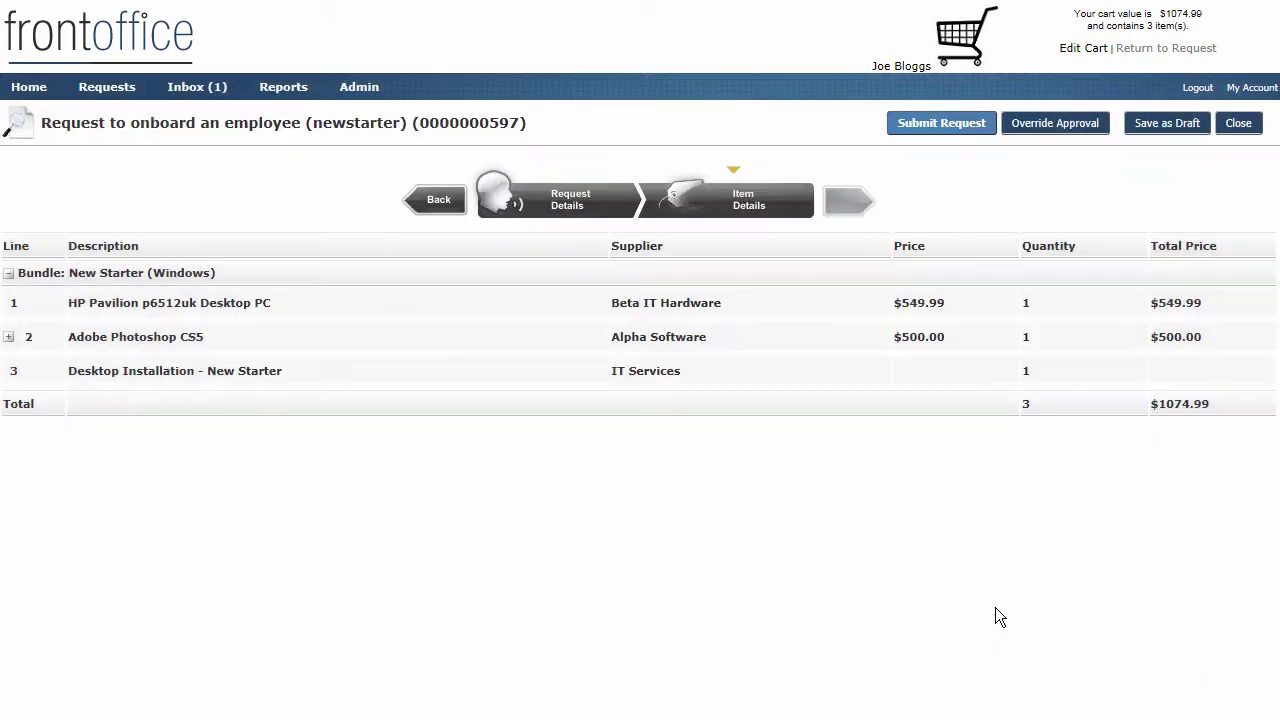
pyautogui.click(9, 340)
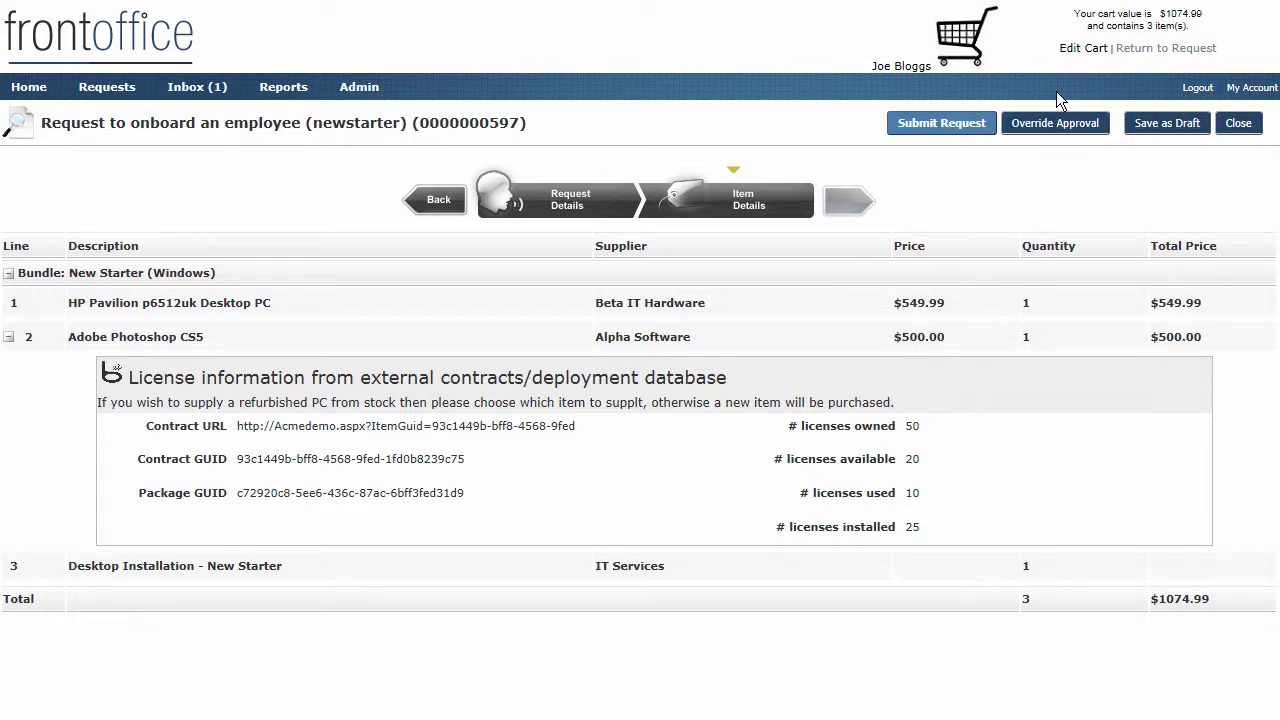
# Step: Submit the onboarding request with all approval overridden
pyautogui.click(930, 122)
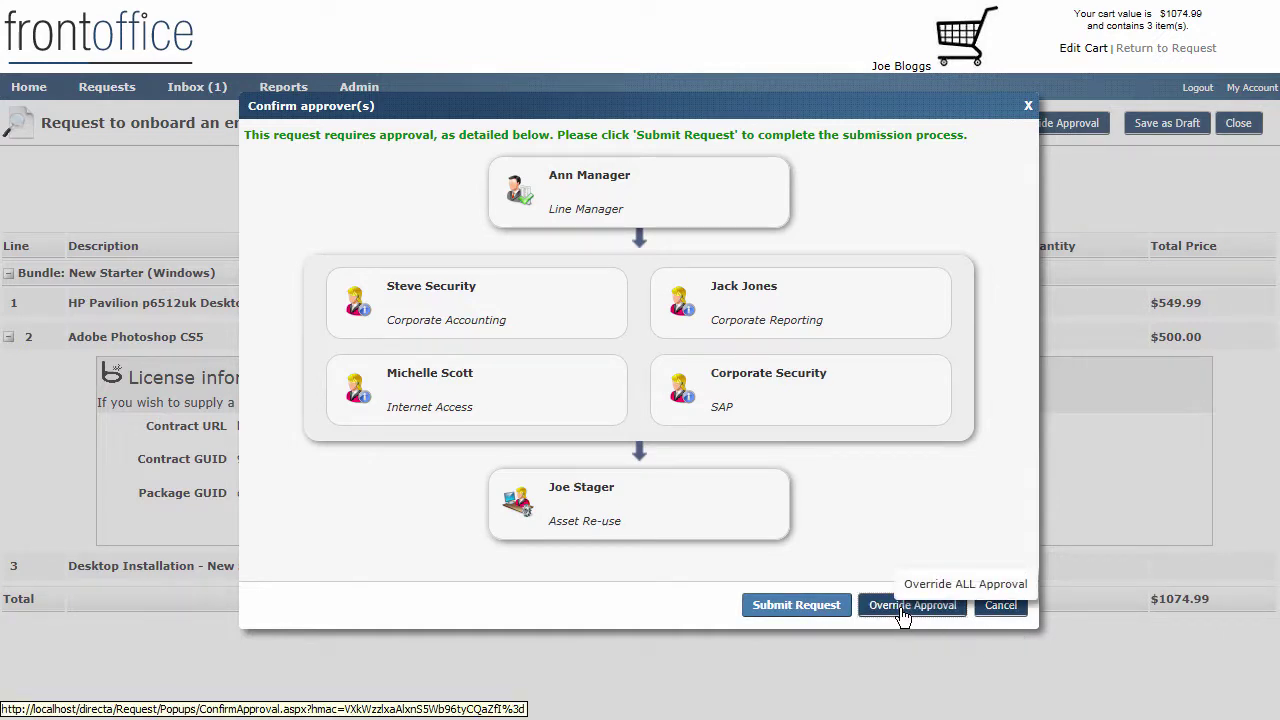
pyautogui.click(902, 606)
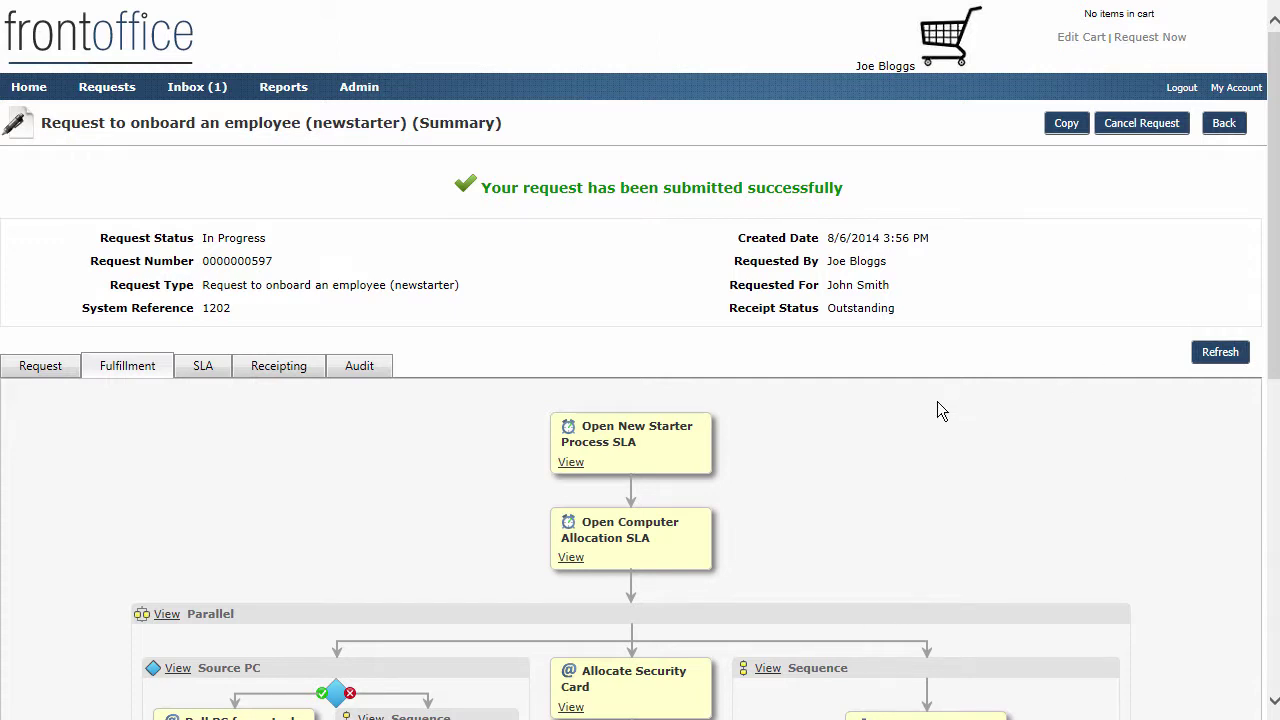
# Step: Examine the fulfillment workflow of the submitted request from the SLA openings to onboarding completion, and refresh its progress
pyautogui.scroll(-1, 932, 412)
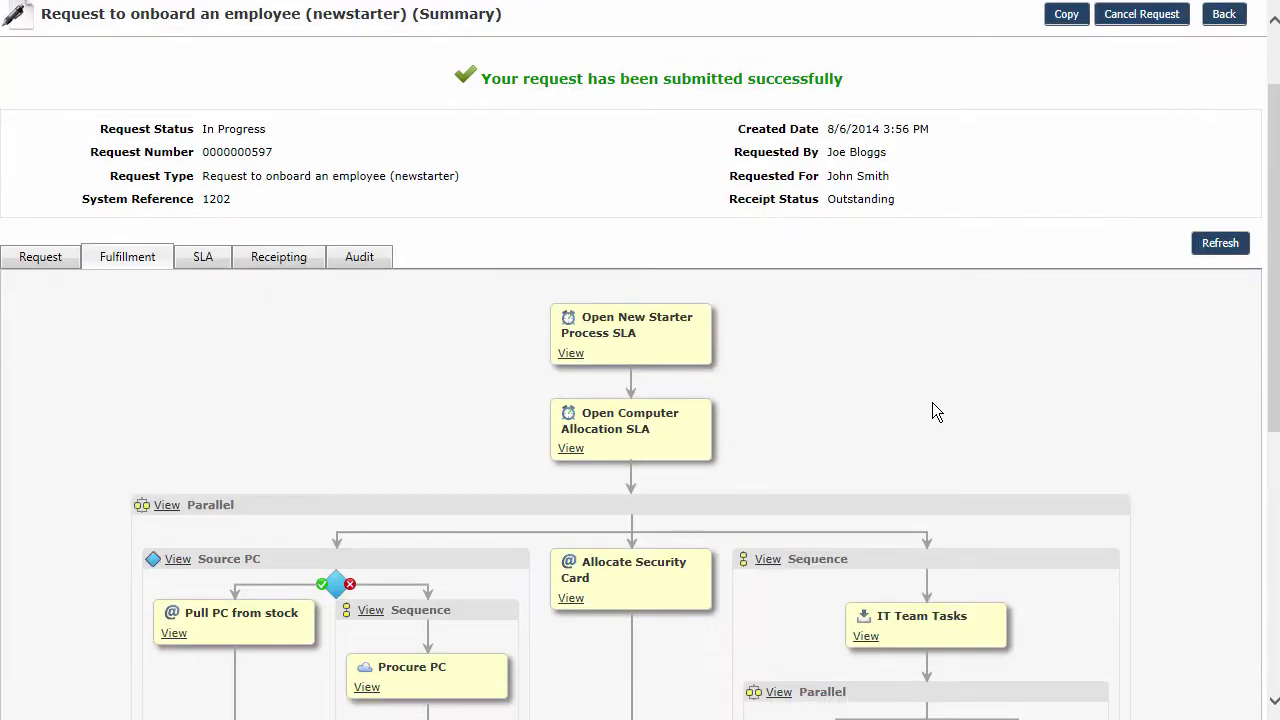
pyautogui.scroll(-1, 936, 412)
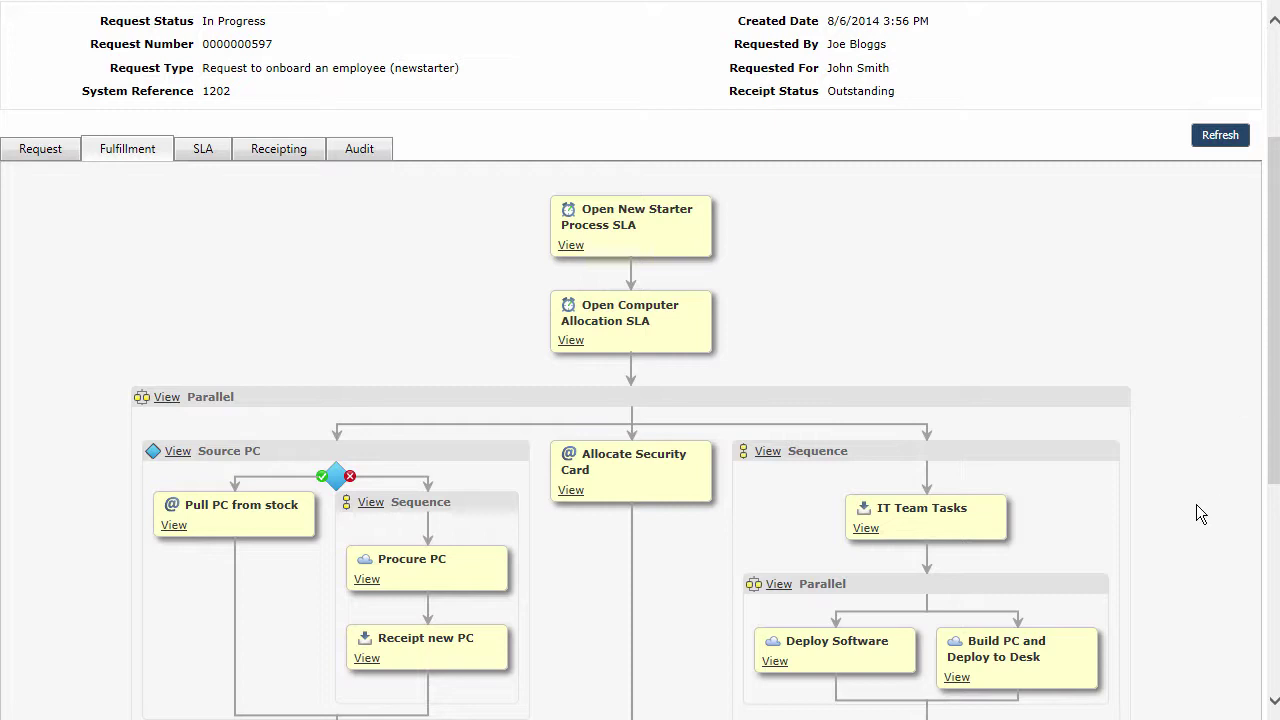
pyautogui.scroll(-1, 1197, 506)
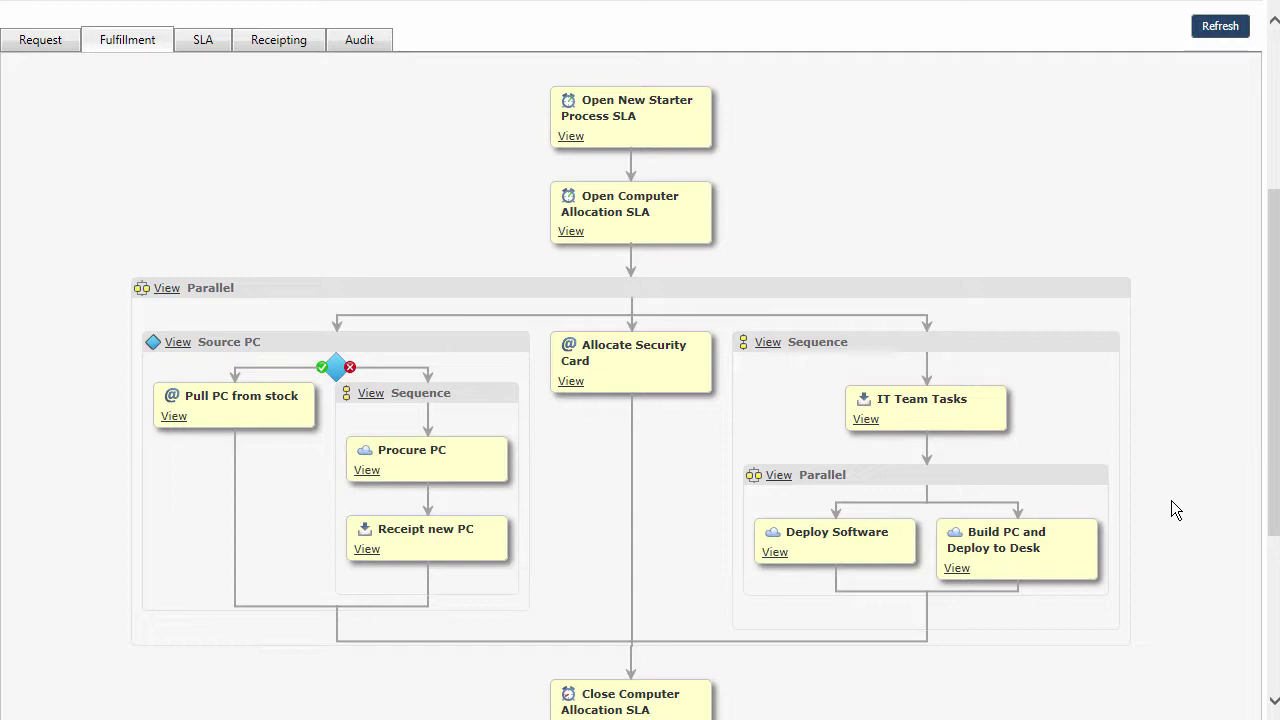
pyautogui.scroll(-2, 1043, 508)
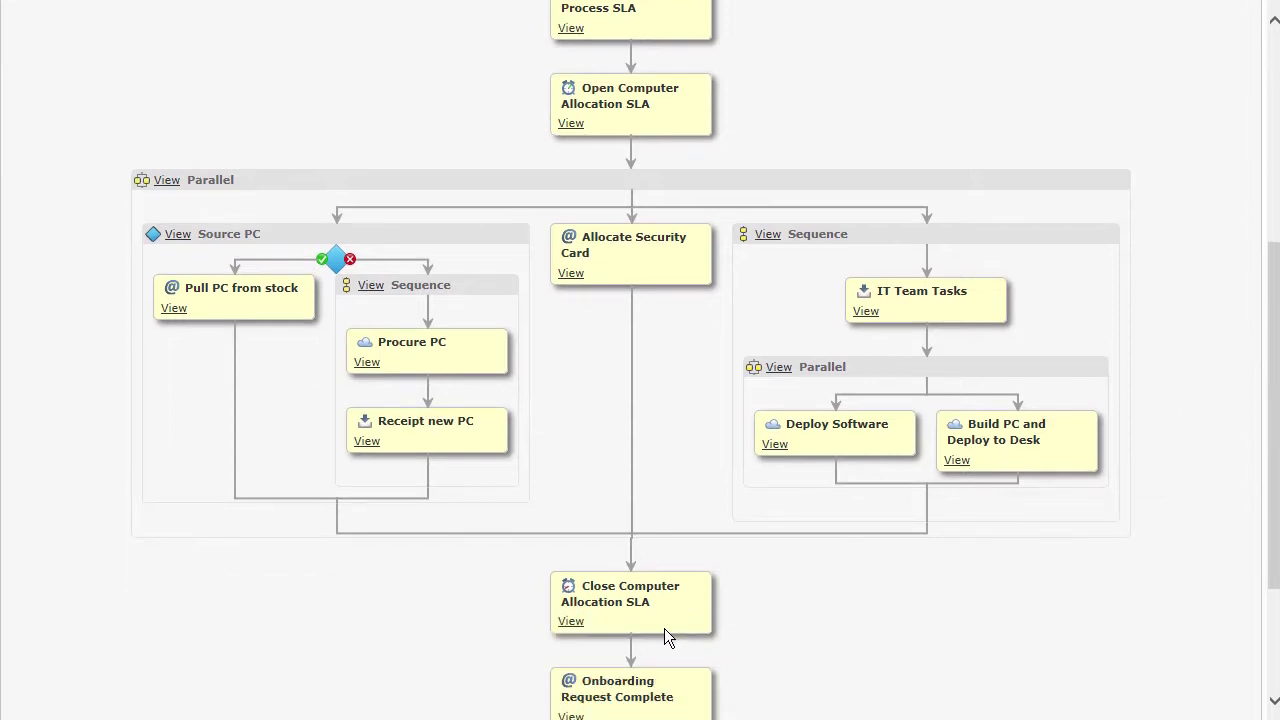
pyautogui.scroll(4, 699, 594)
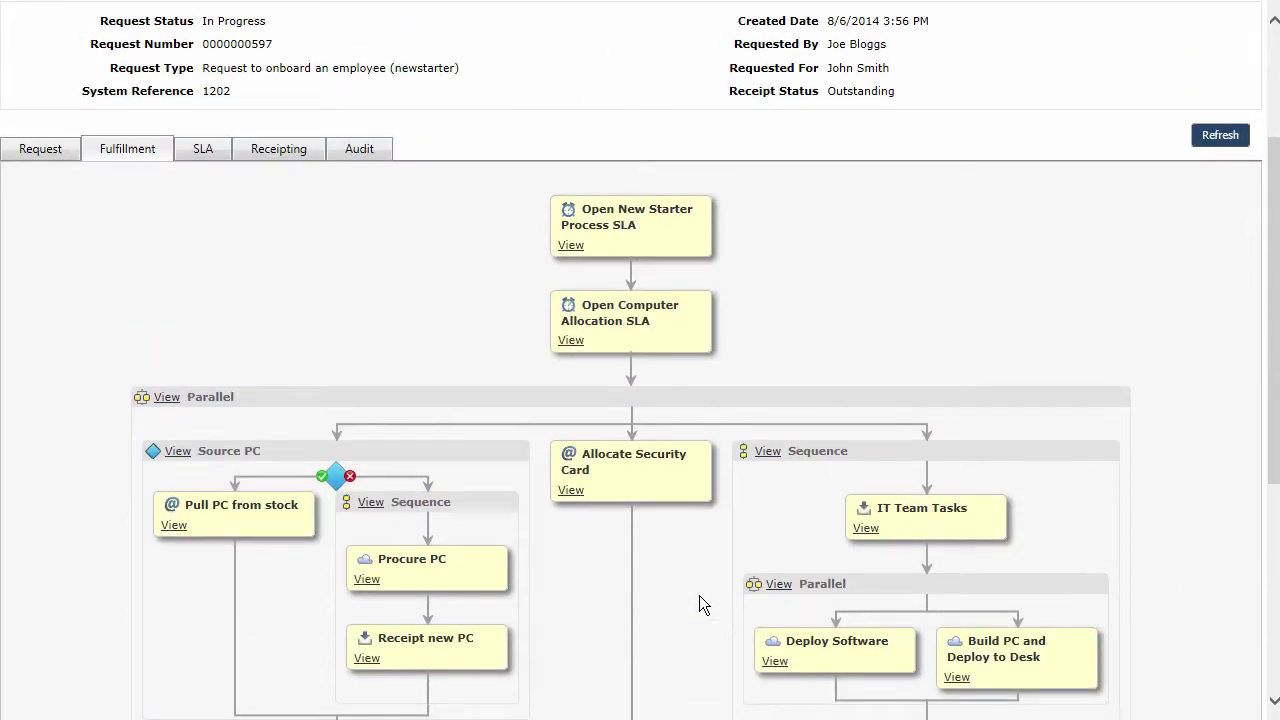
pyautogui.click(1220, 137)
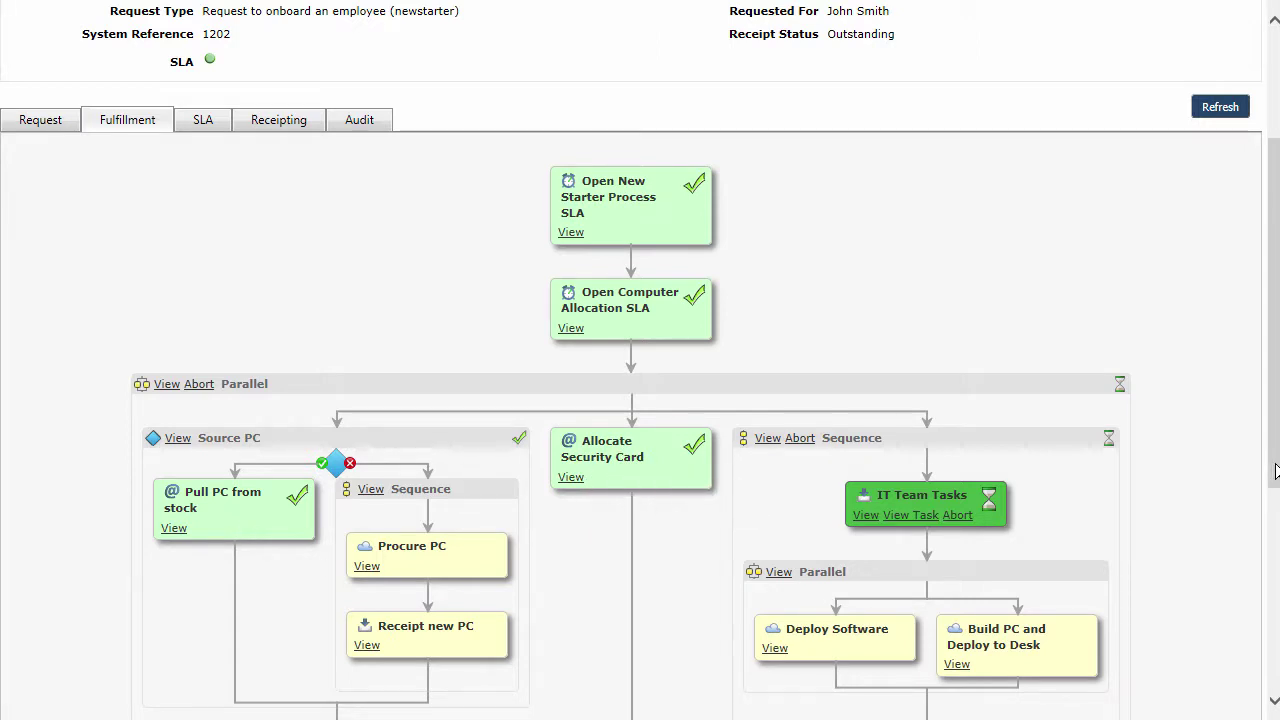
# Step: Open the active IT Team Tasks task from the fulfillment workflow and start editing its request
pyautogui.moveTo(1276, 460); pyautogui.dragTo(1276, 498)
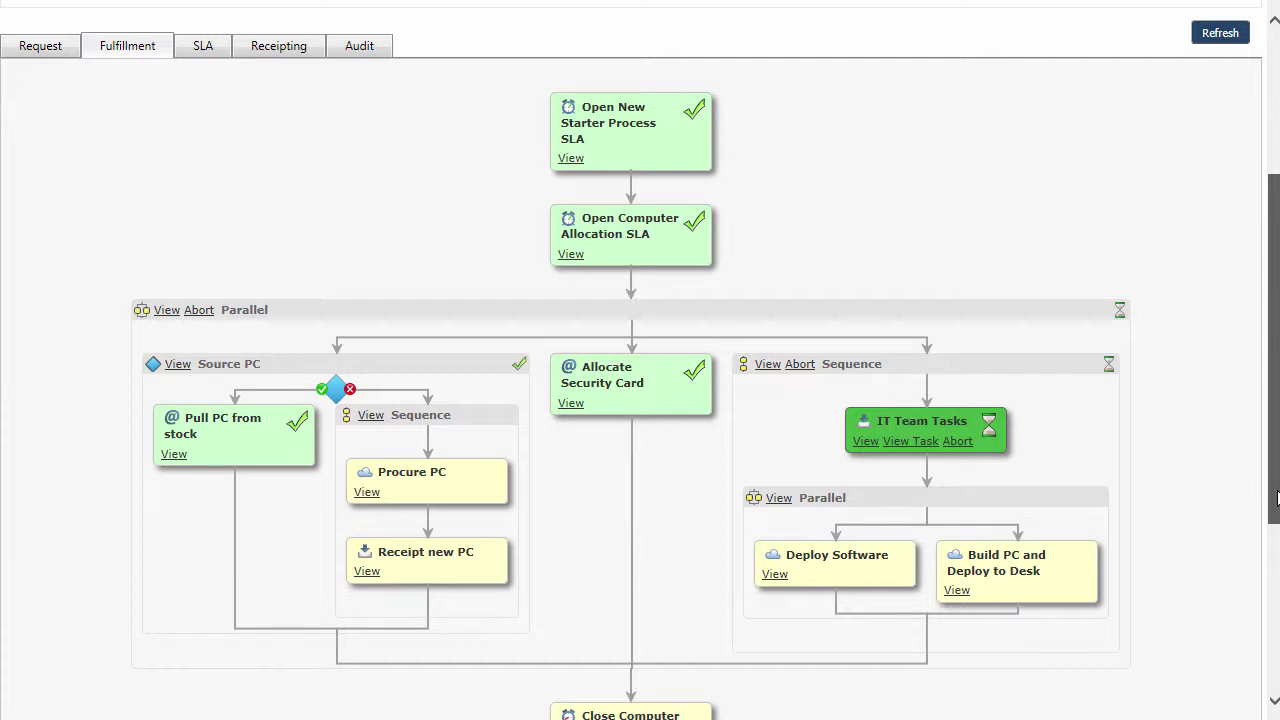
pyautogui.moveTo(1276, 492); pyautogui.dragTo(1276, 525)
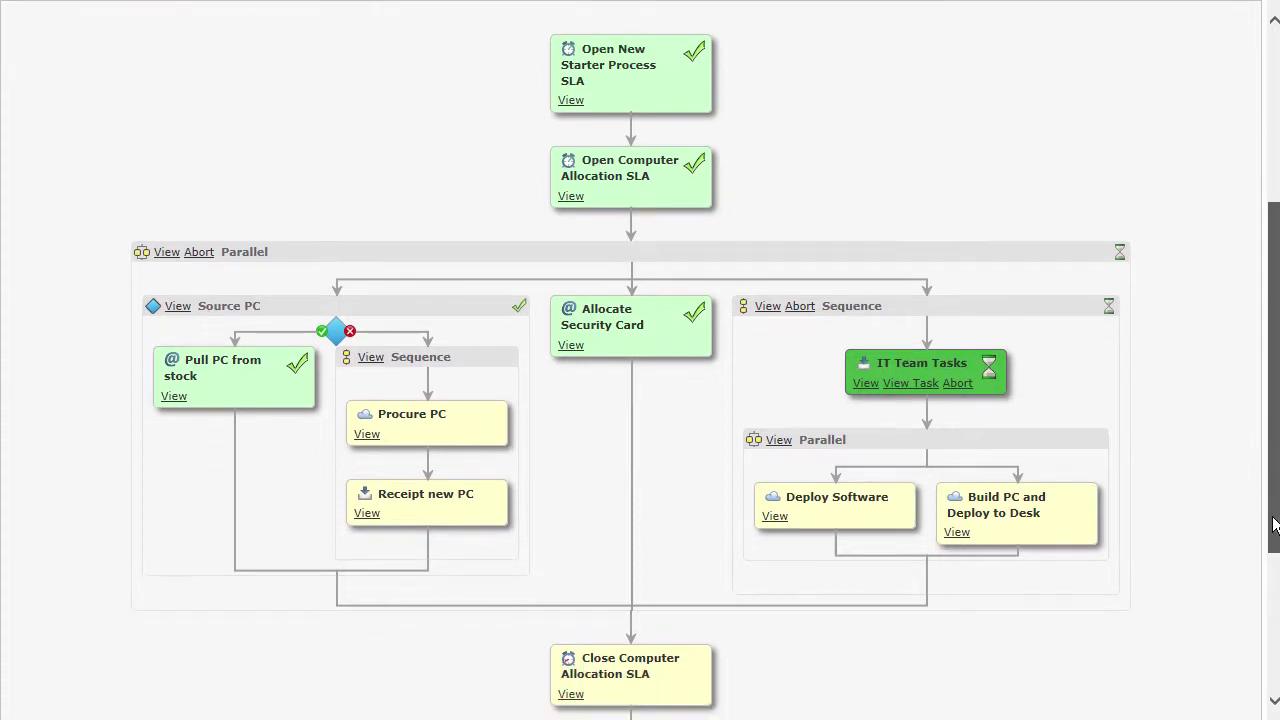
pyautogui.click(906, 386)
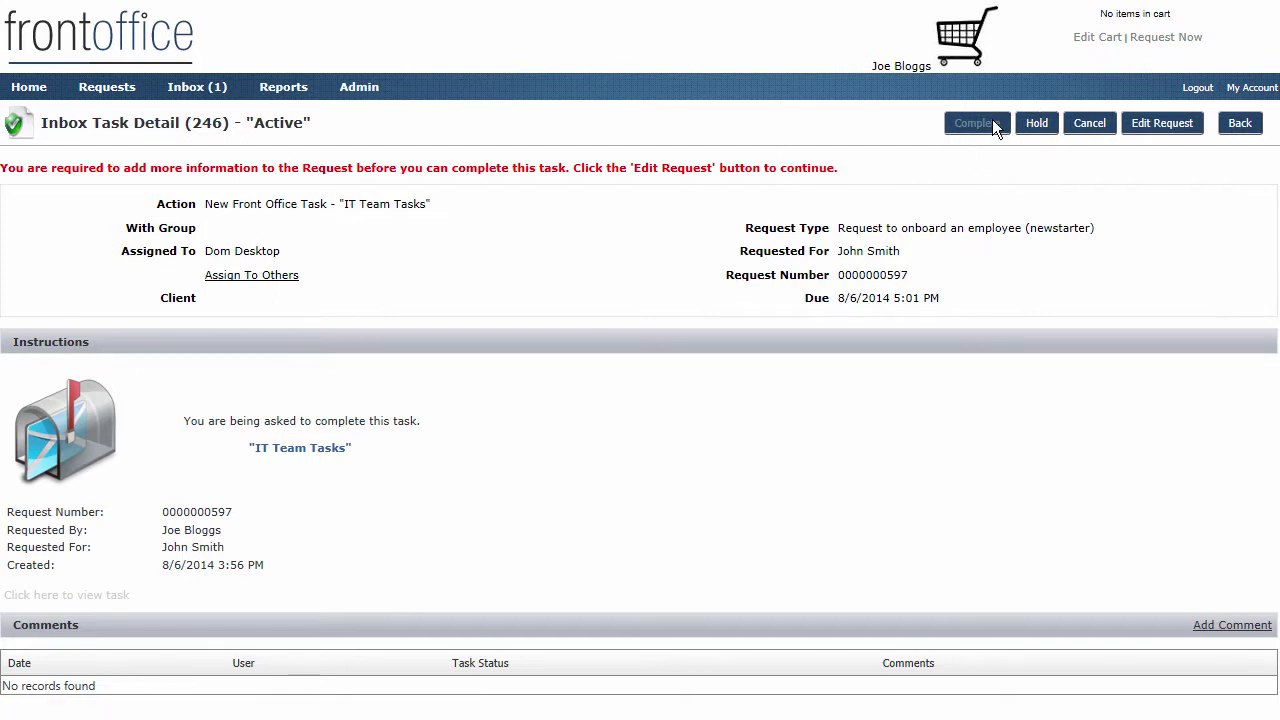
pyautogui.click(1163, 125)
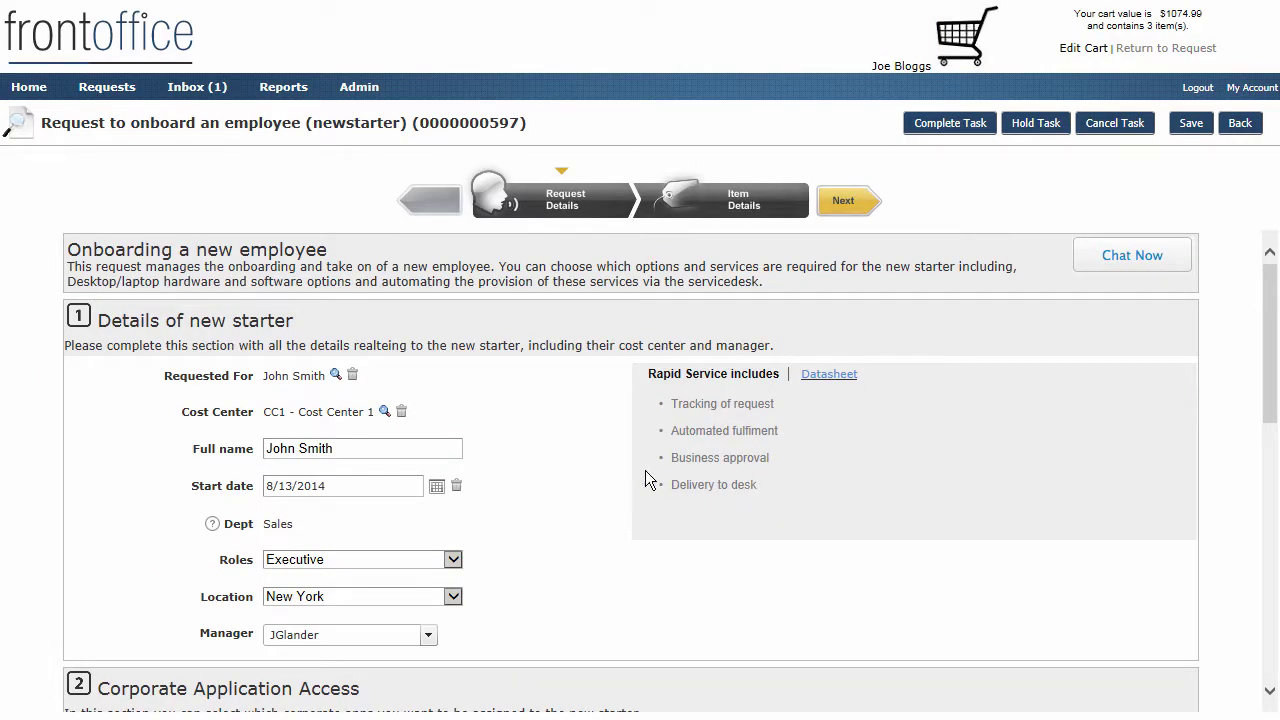
# Step: Mark all tasks completed with the comment "all ok" in the IT Team Update and Comments section, and complete the task
pyautogui.scroll(-2, 563, 474)
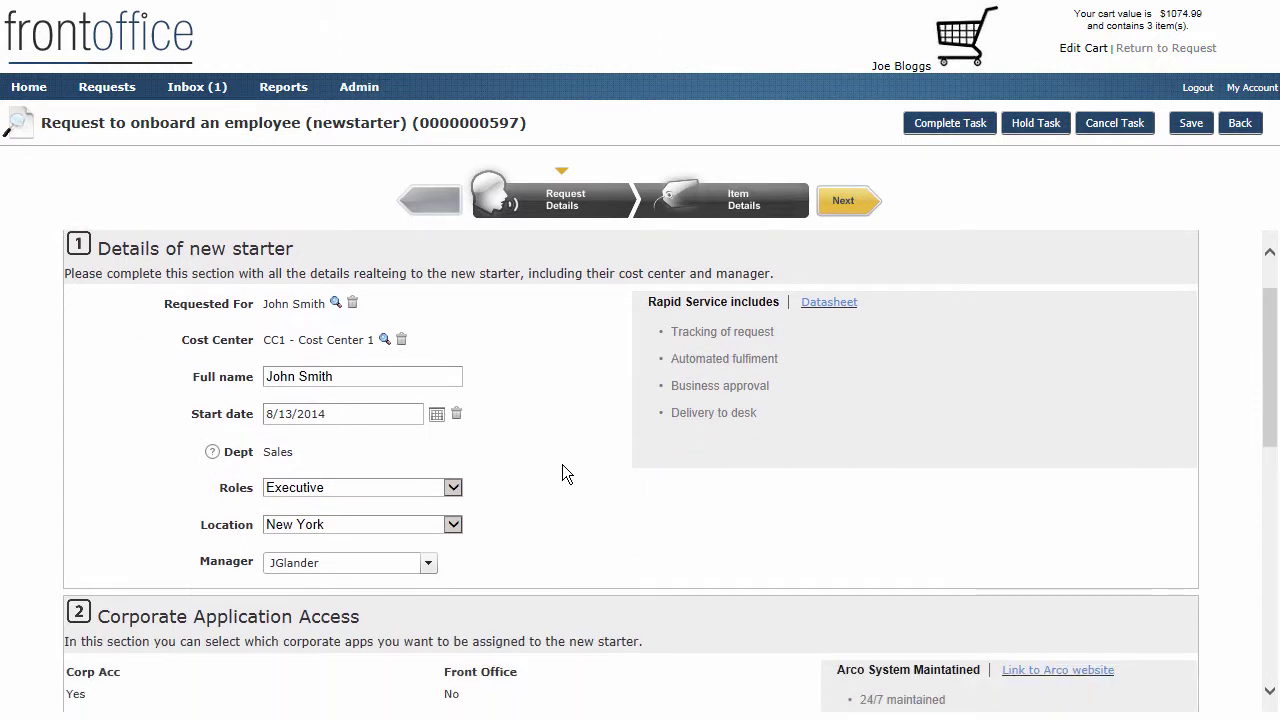
pyautogui.scroll(-3, 563, 474)
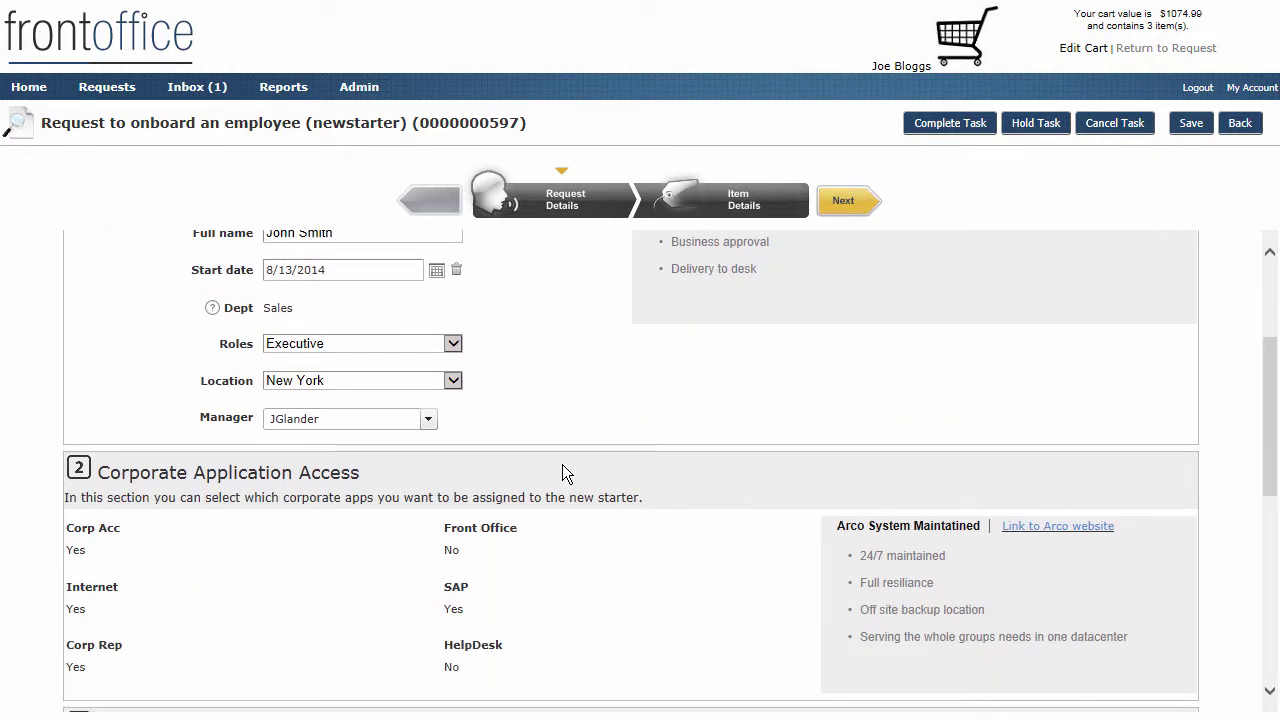
pyautogui.scroll(-2, 562, 464)
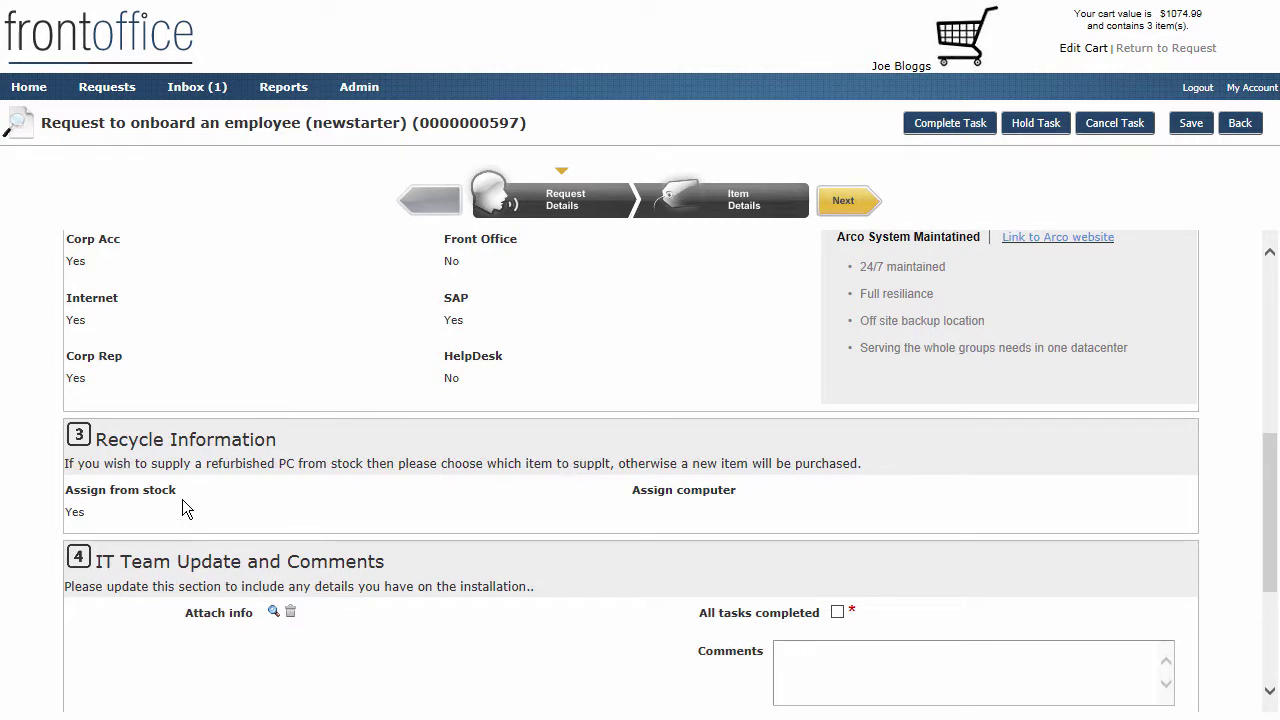
pyautogui.scroll(-1, 146, 468)
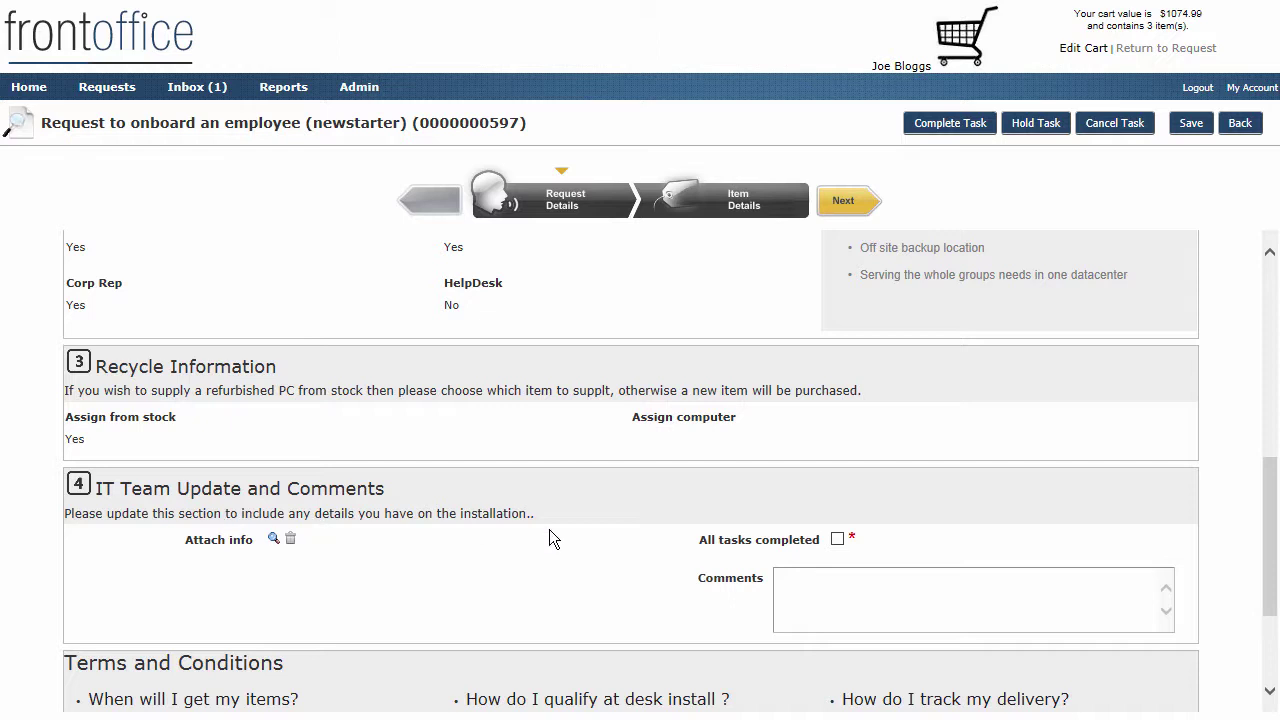
pyautogui.click(838, 540)
pyautogui.click(826, 588)
pyautogui.write('all ok')
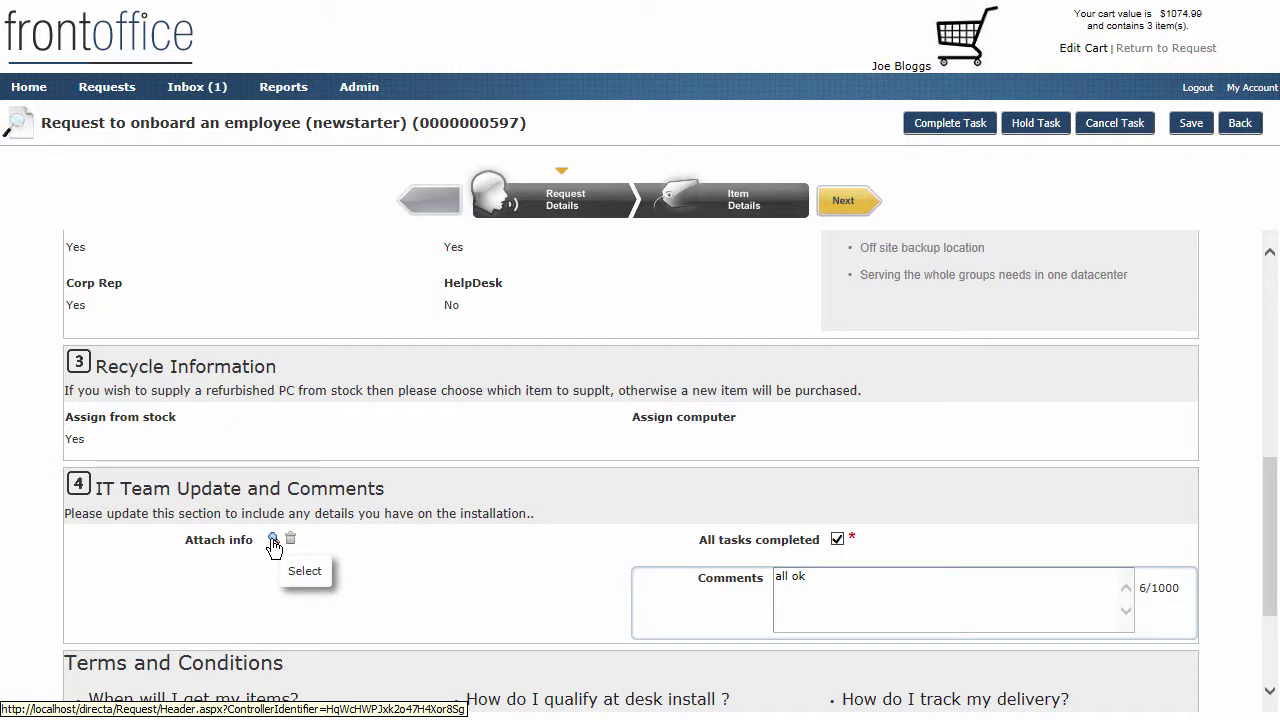
pyautogui.click(957, 122)
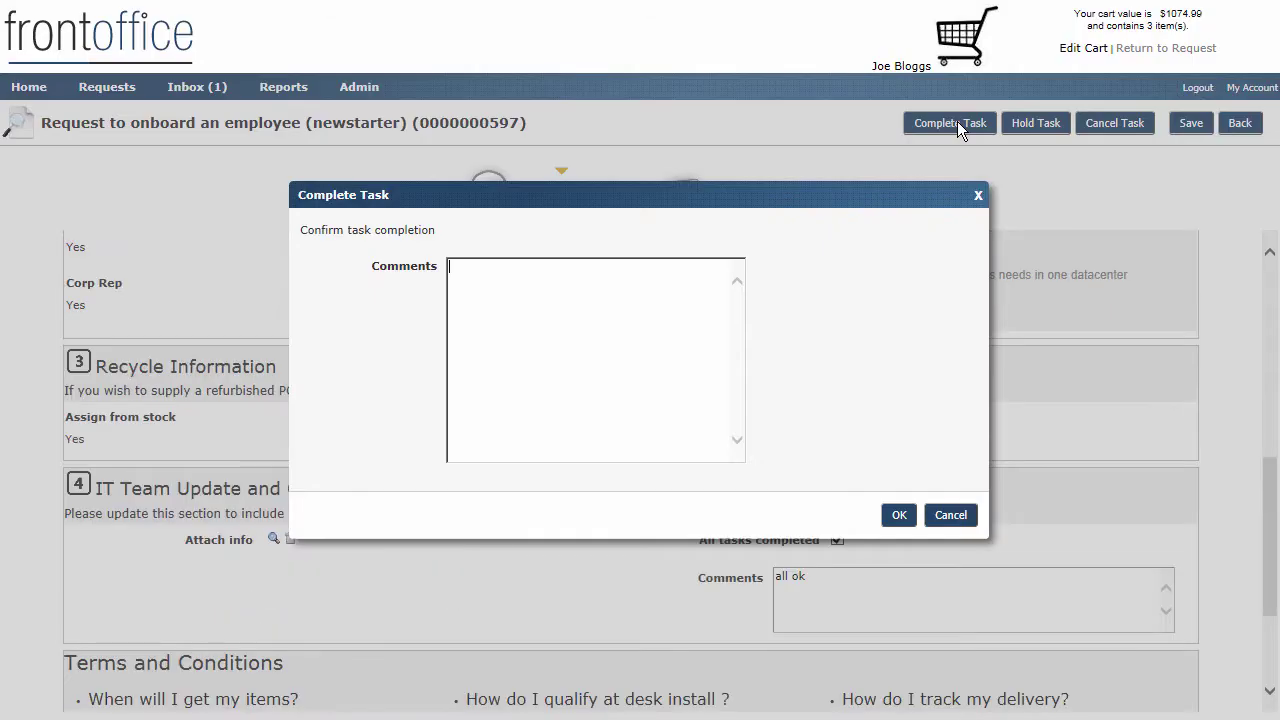
pyautogui.click(899, 515)
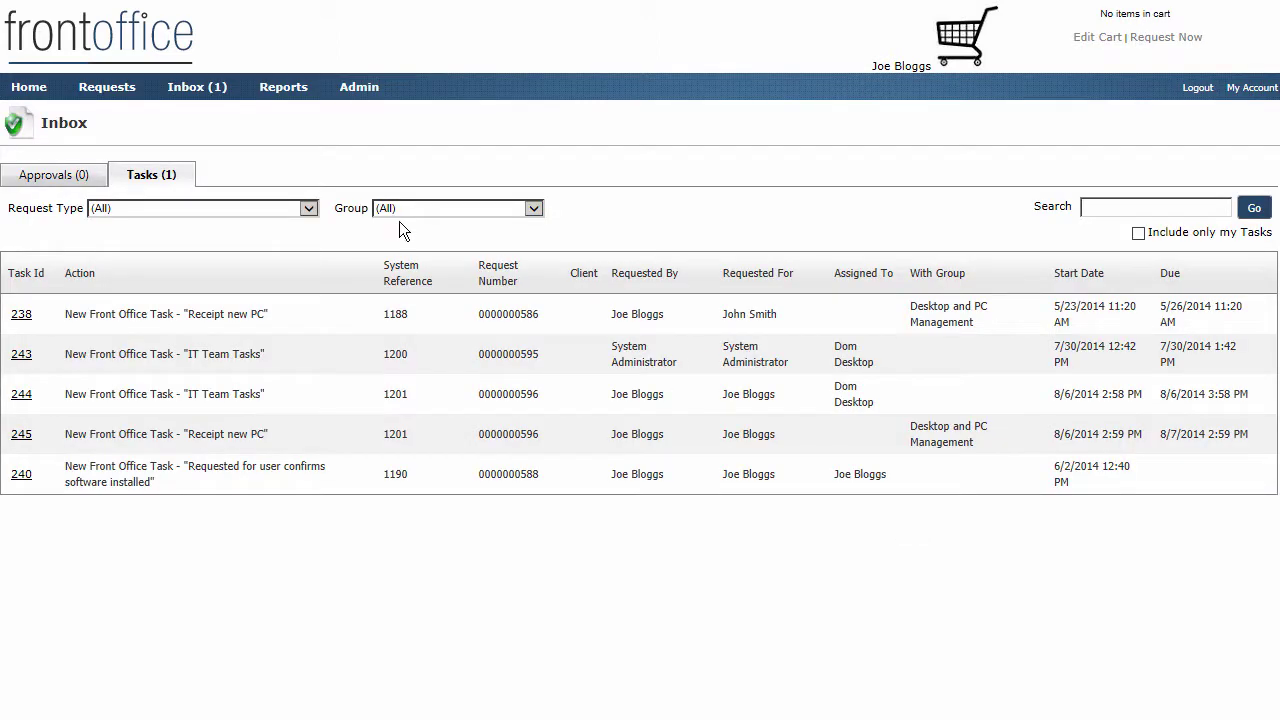
# Step: Open the summary of the newest employee onboarding request from the list of requests
pyautogui.click(107, 88)
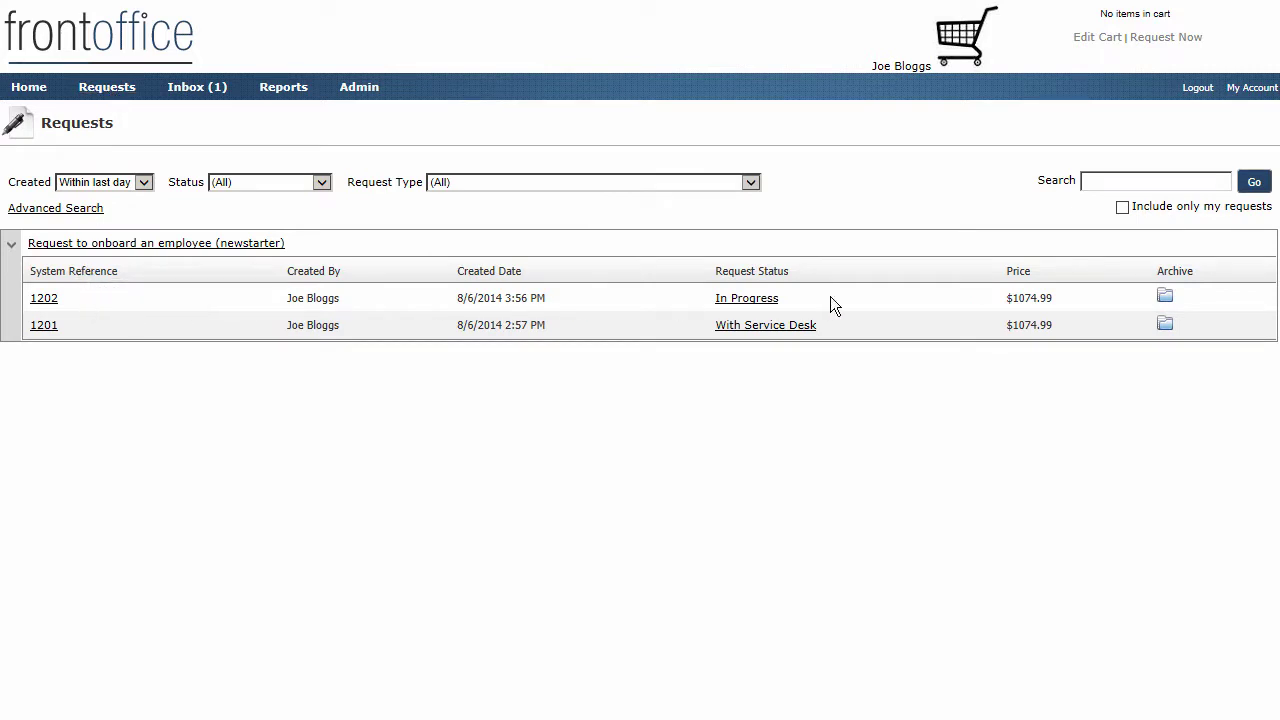
pyautogui.click(40, 300)
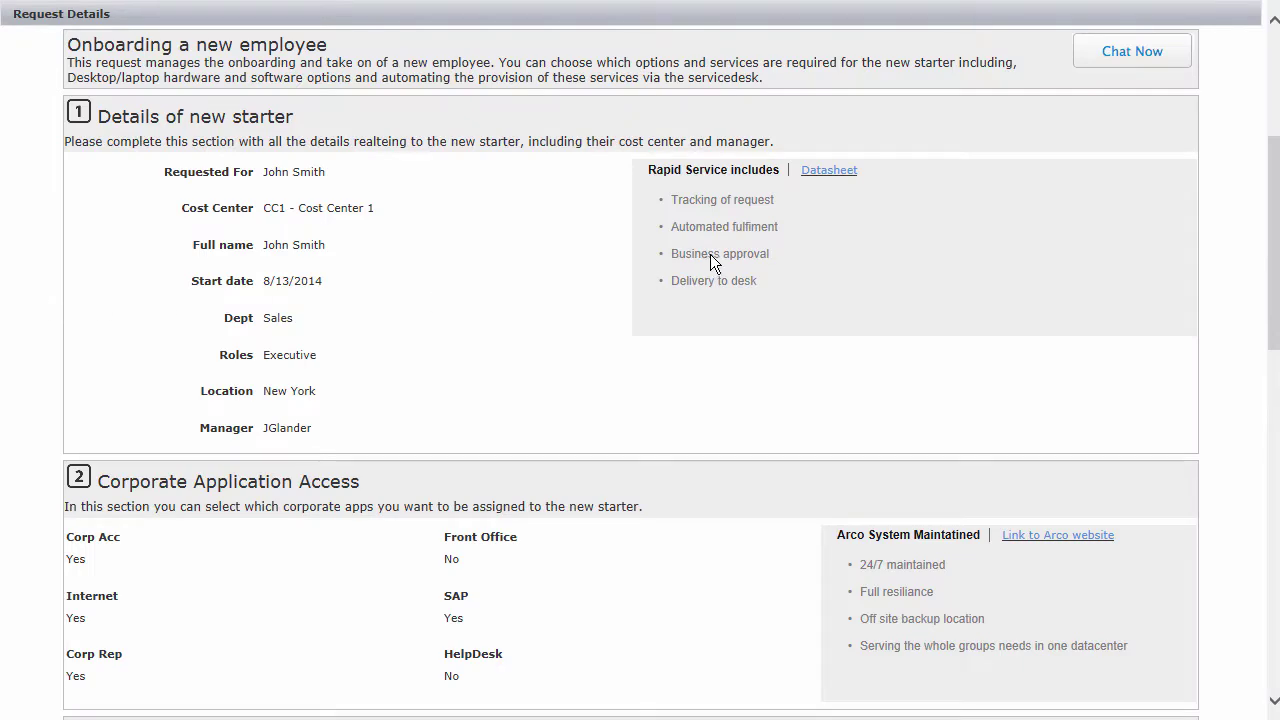
pyautogui.scroll(1, 707, 254)
pyautogui.scroll(3, 710, 260)
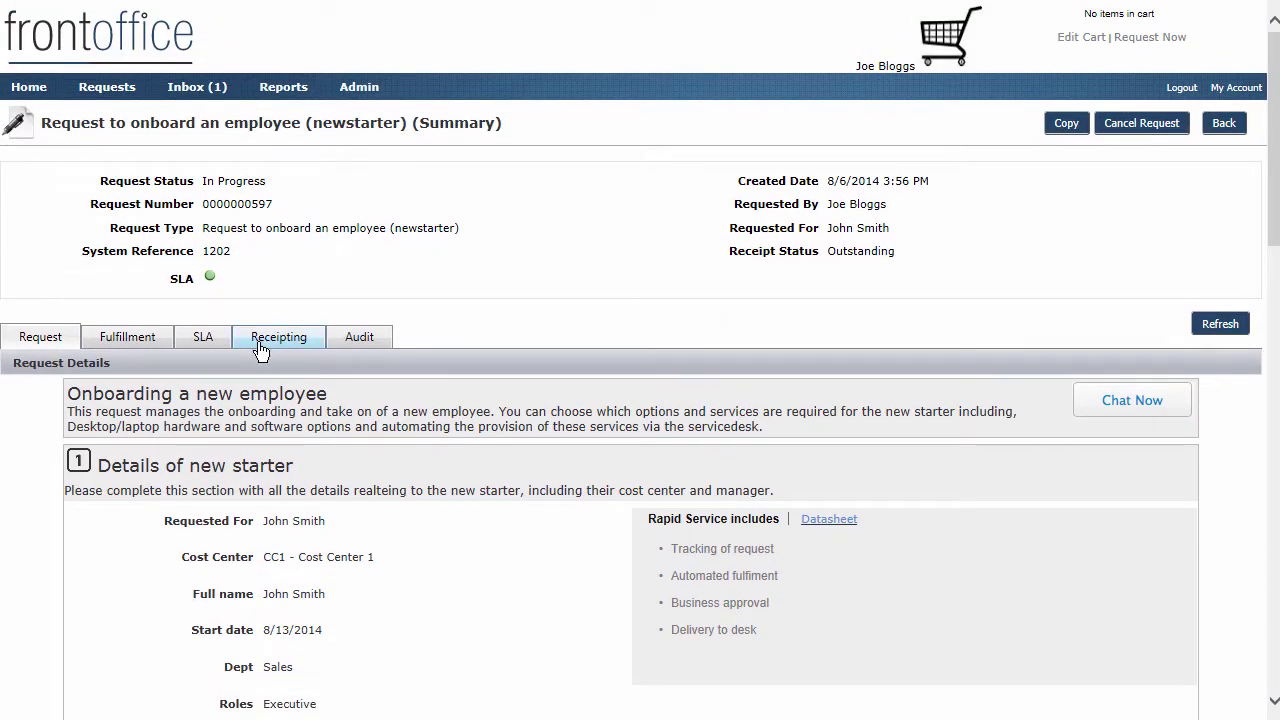
# Step: Examine the request's fulfillment workflow after the IT Team Tasks stage, including the Deploy Software and Build PC and Deploy to Desk activities
pyautogui.click(132, 340)
pyautogui.scroll(-2, 1186, 478)
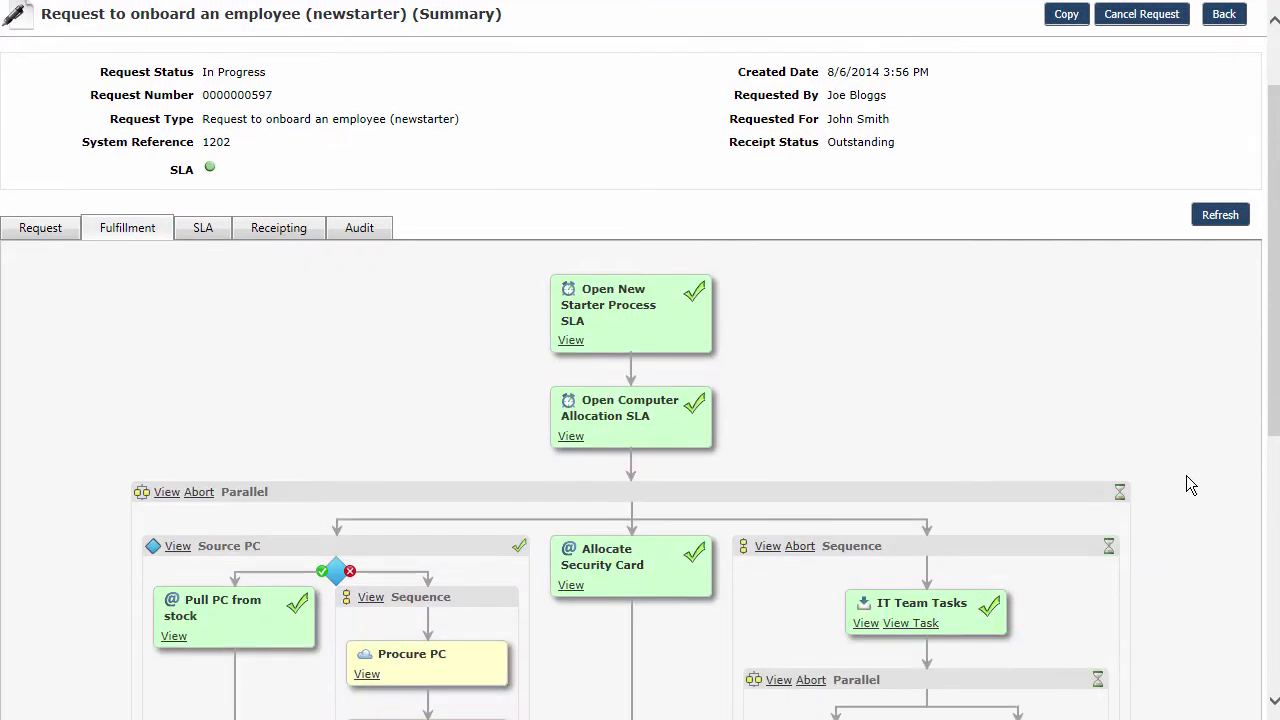
pyautogui.scroll(-4, 1187, 484)
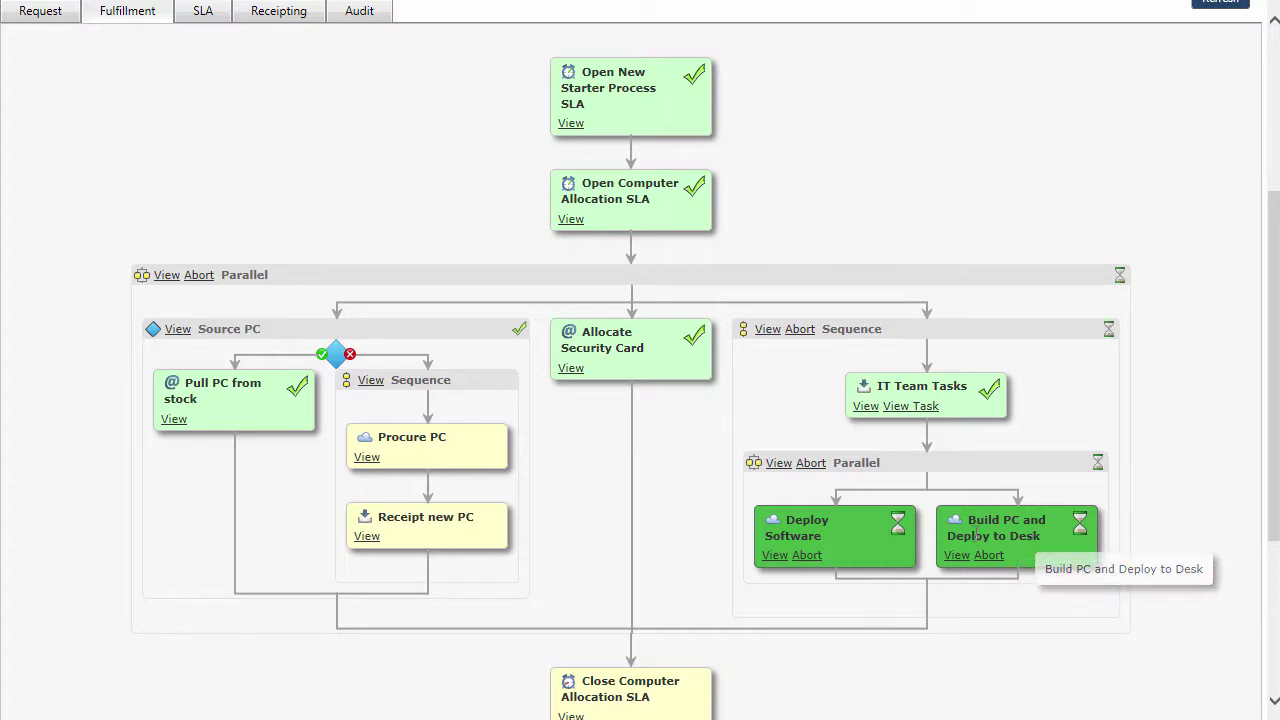
pyautogui.scroll(-1, 975, 537)
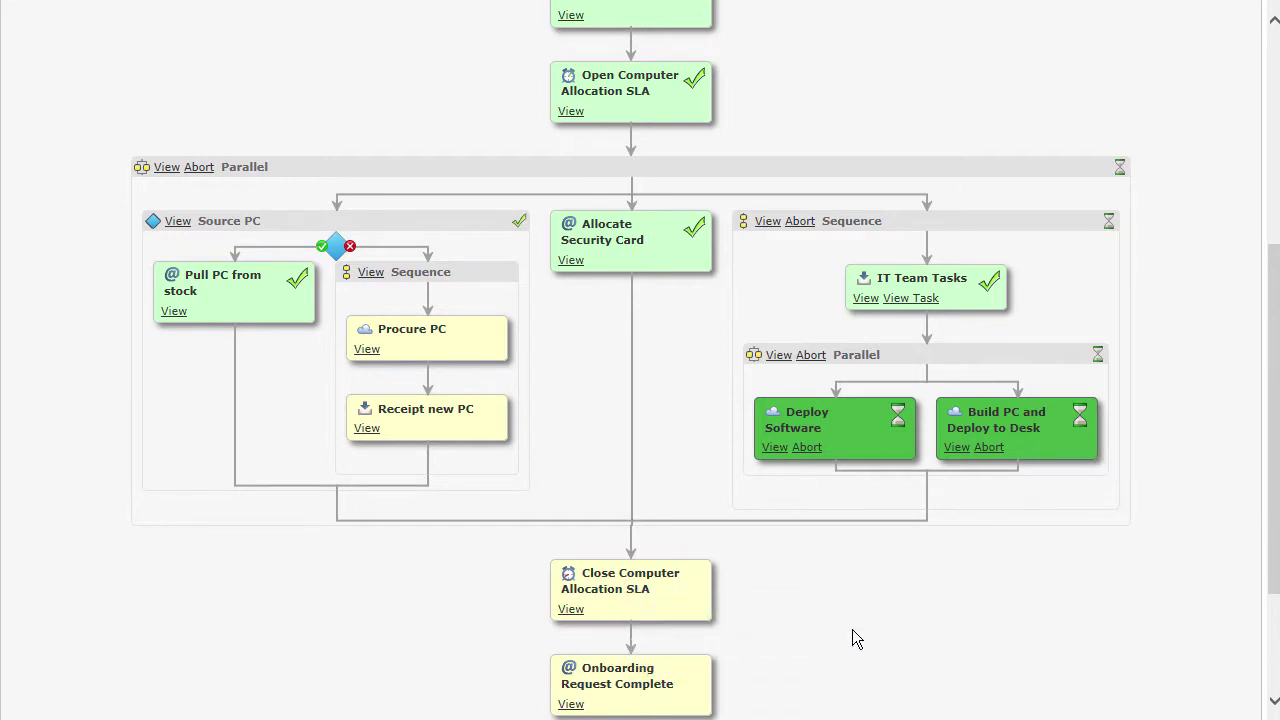
pyautogui.scroll(3, 860, 631)
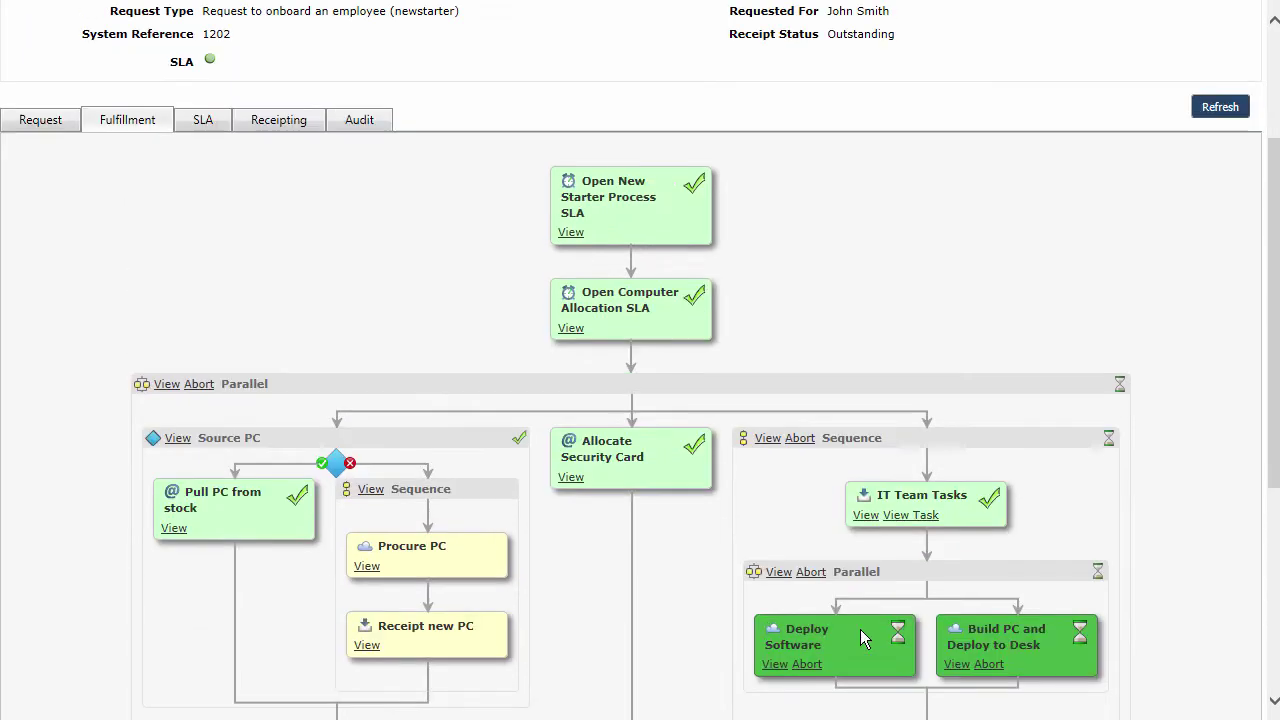